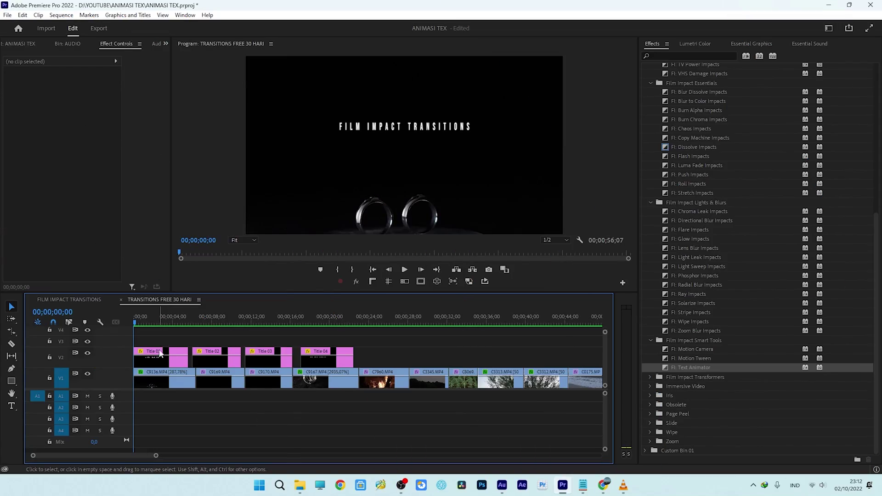
# - Apply FI: Text Animator to Title 01's start and set its preset to Fade Random
pyautogui.click(159, 355)
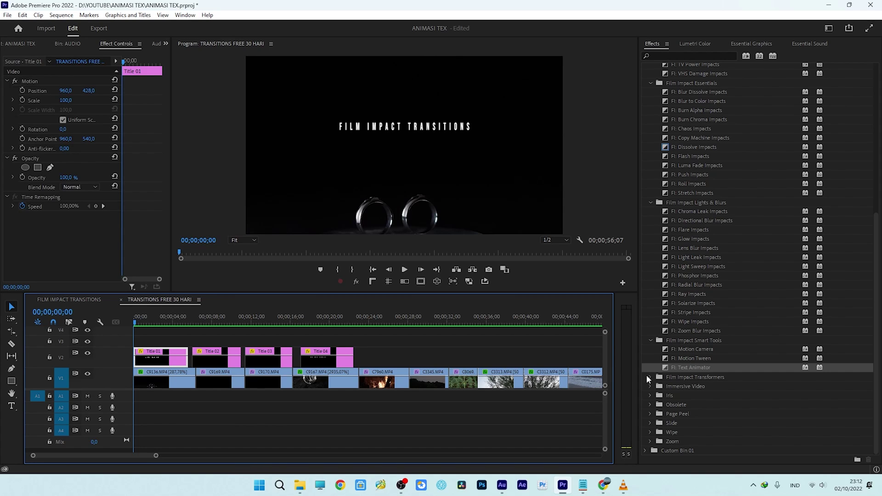
pyautogui.click(686, 363)
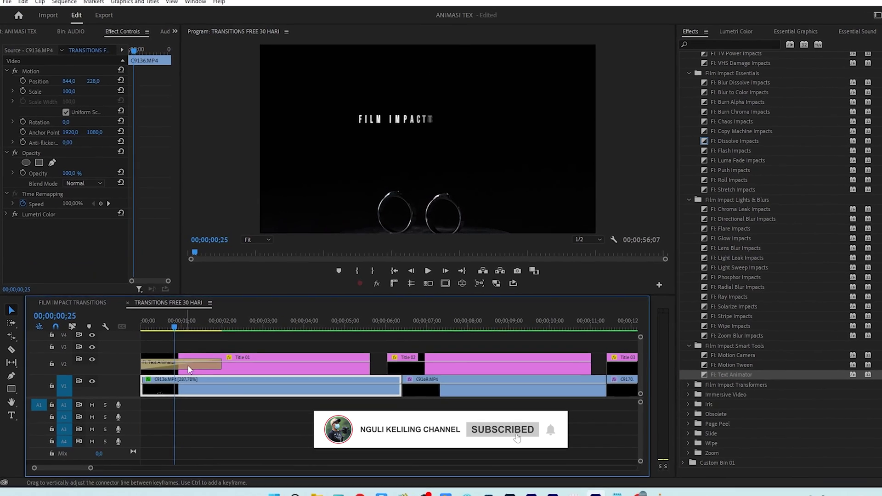
pyautogui.click(187, 365)
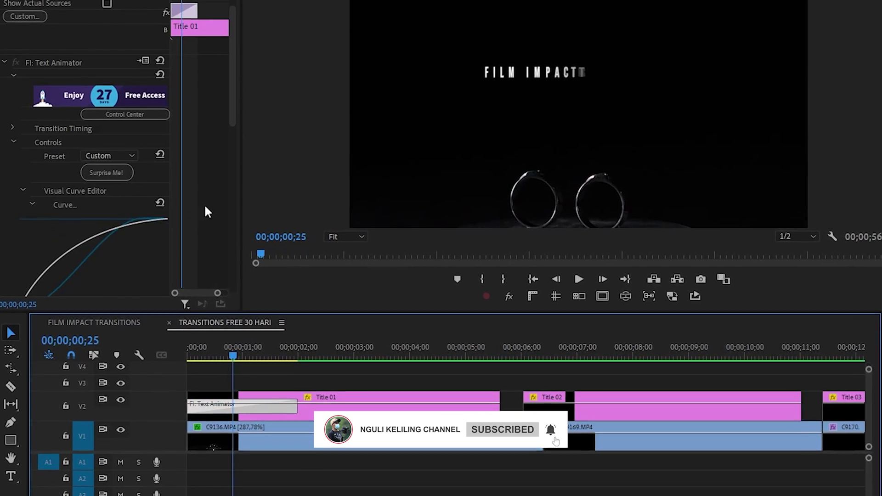
pyautogui.click(132, 152)
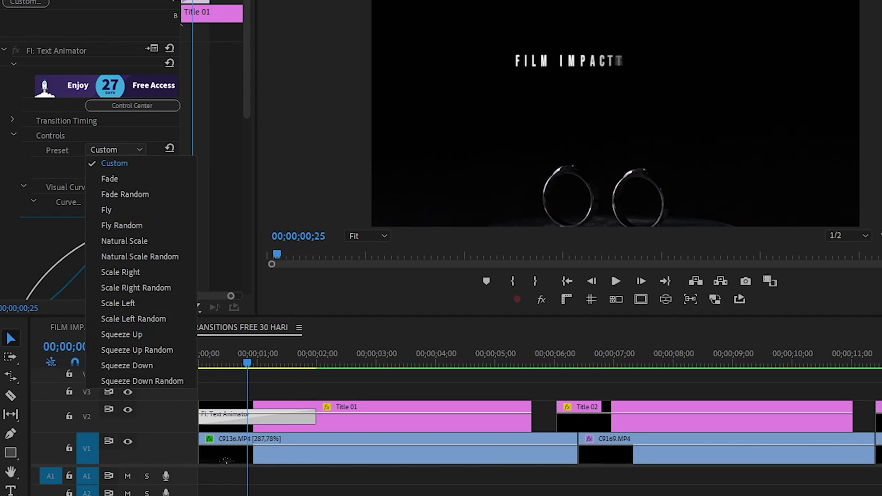
pyautogui.click(123, 195)
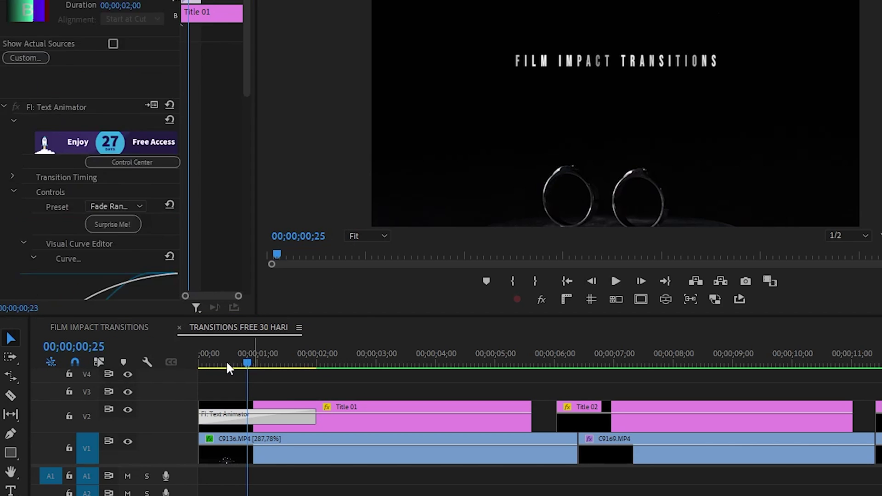
# - Preview the Fade Random title animation, then add a second Text Animator at Title 01's end
pyautogui.press('Home')
pyautogui.press('space')
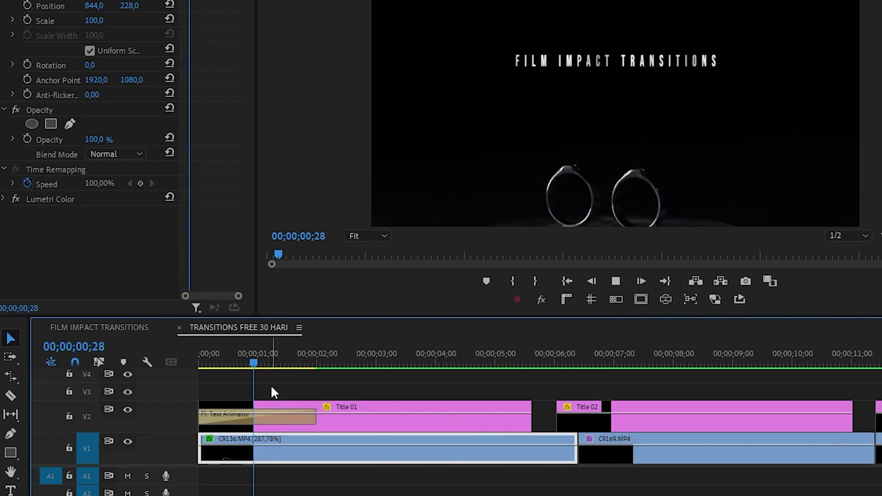
pyautogui.click(273, 363)
pyautogui.click(282, 420)
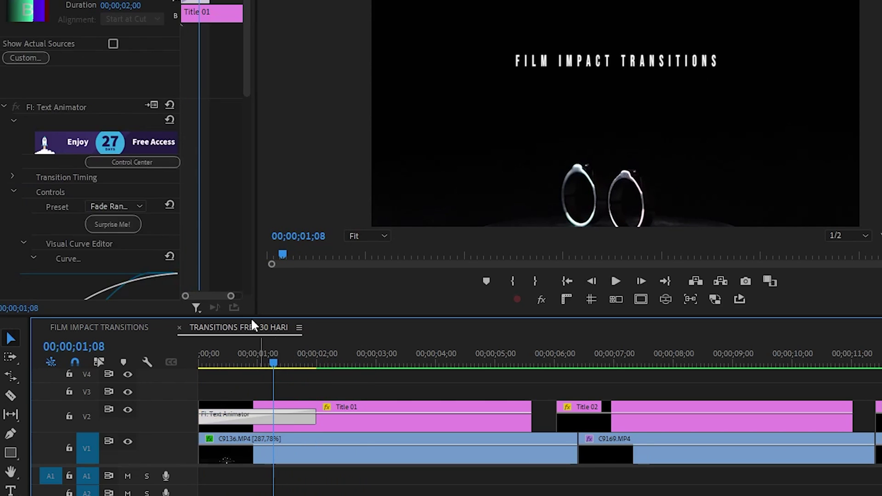
pyautogui.click(130, 209)
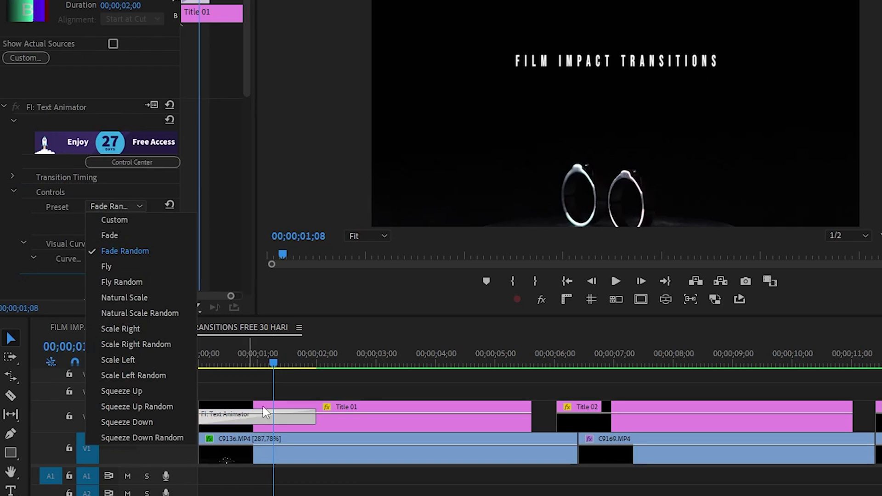
pyautogui.click(292, 418)
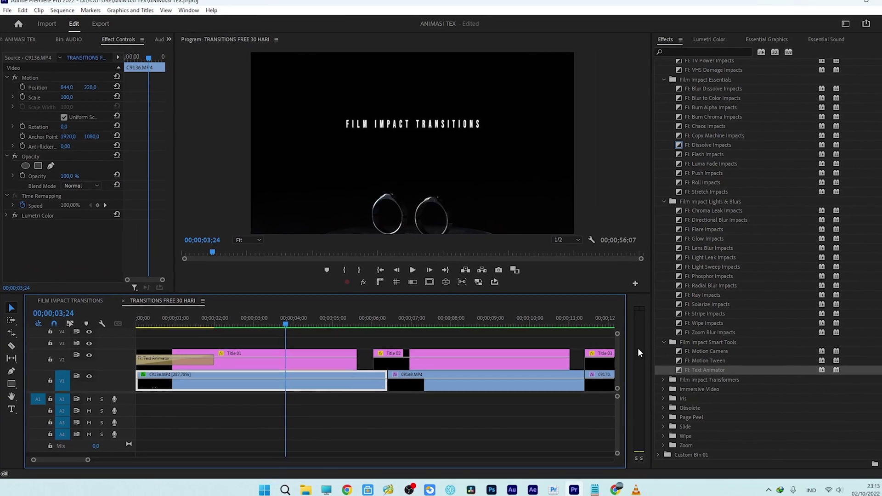
pyautogui.moveTo(349, 356); pyautogui.dragTo(327, 362)
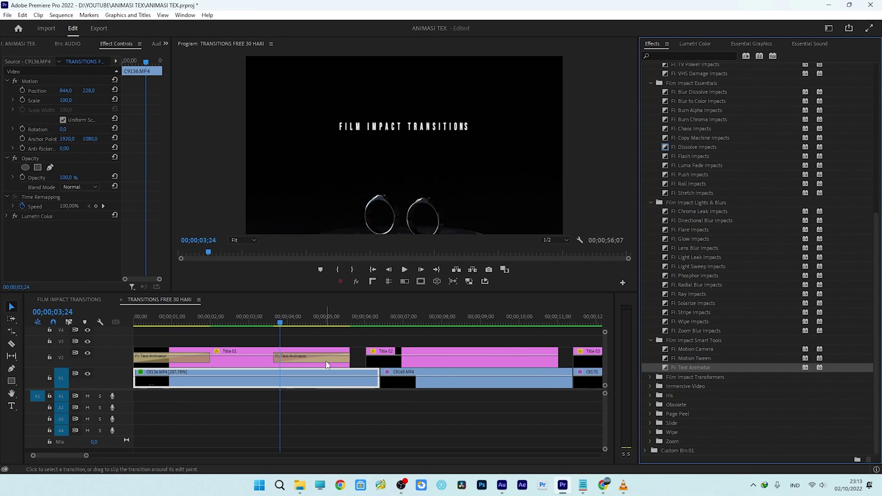
# - Set Title 01's ending Text Animator to Fade Random and preview the title from the sequence start
pyautogui.click(88, 222)
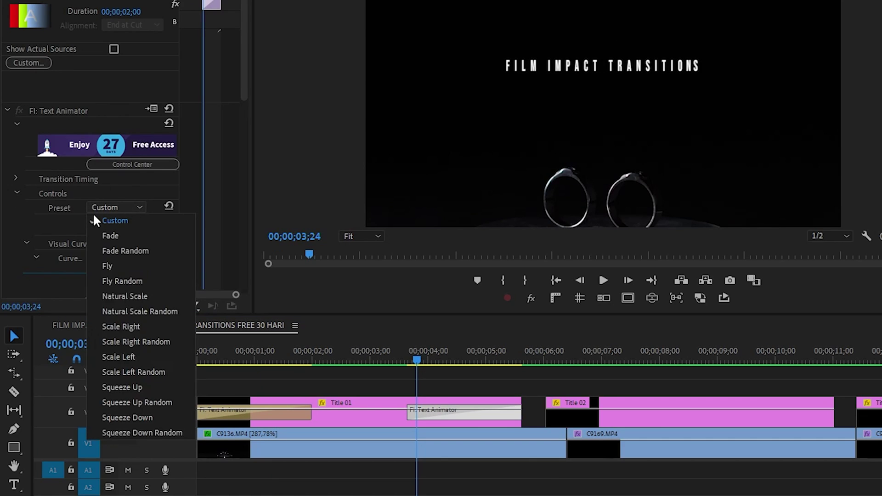
pyautogui.click(131, 251)
pyautogui.press('space')
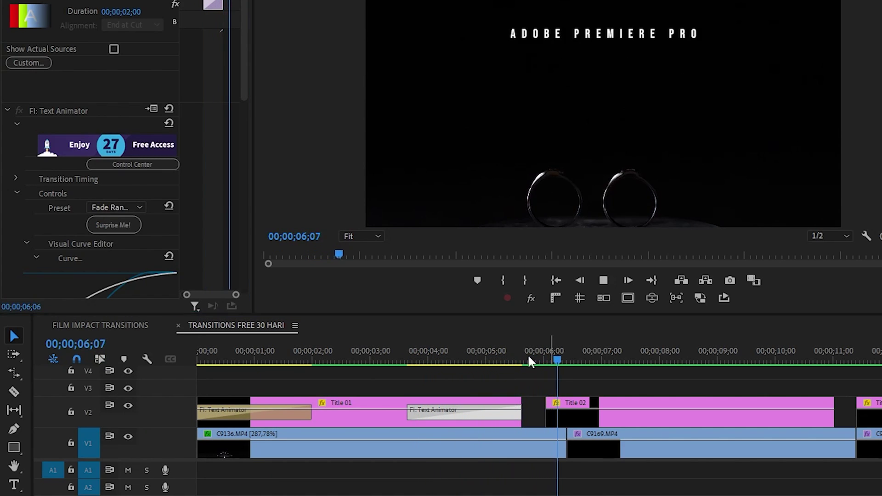
pyautogui.click(349, 443)
pyautogui.press('Home')
pyautogui.press('space')
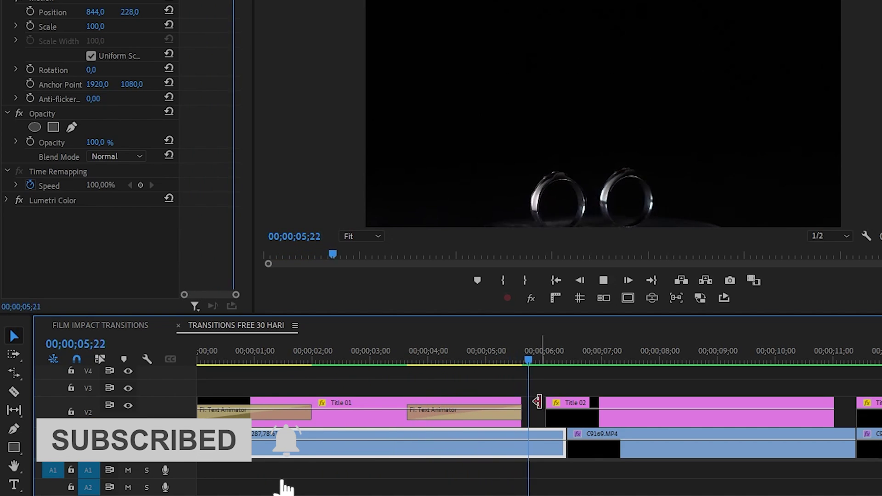
pyautogui.press('space')
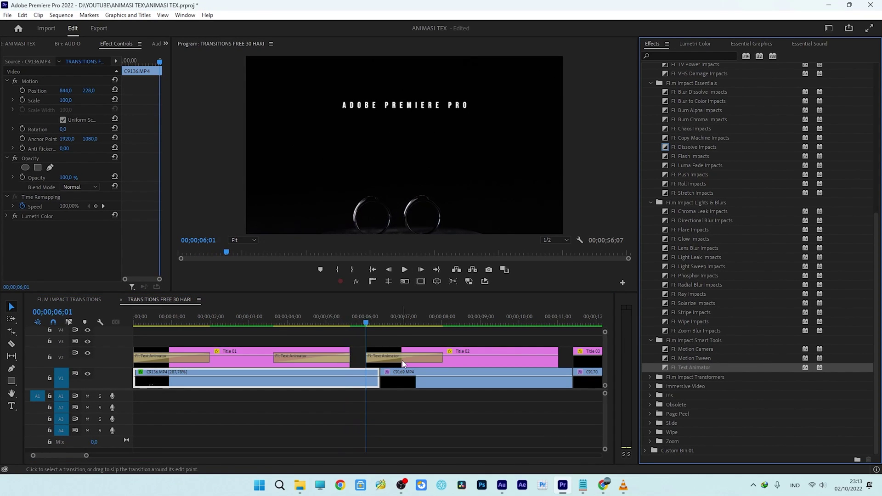
# - Set Title 02's opening Text Animator to the Fly preset and preview it
pyautogui.click(401, 360)
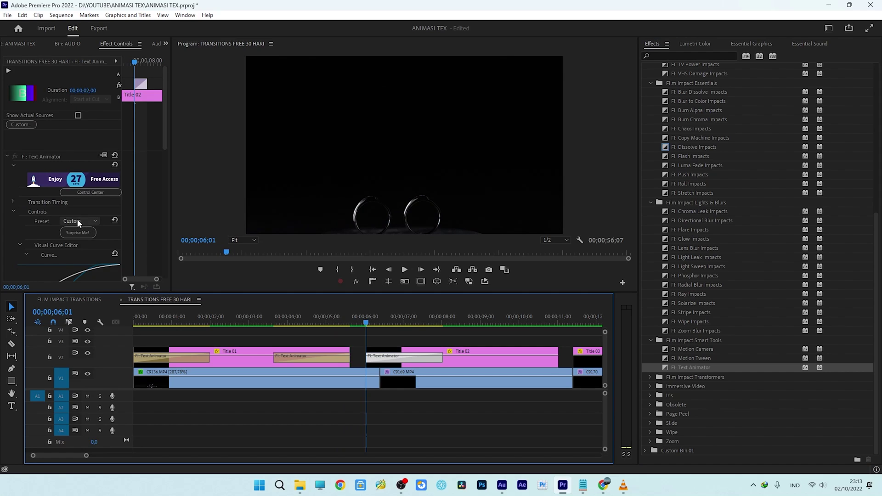
pyautogui.click(84, 222)
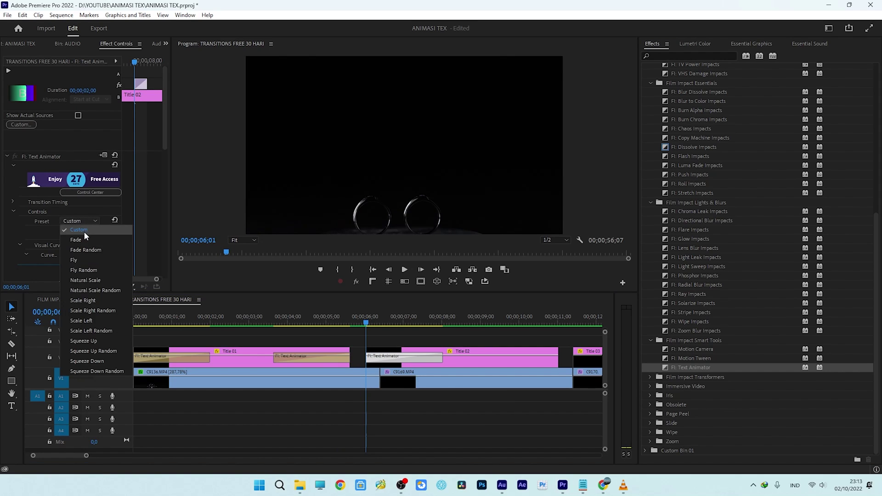
pyautogui.click(79, 261)
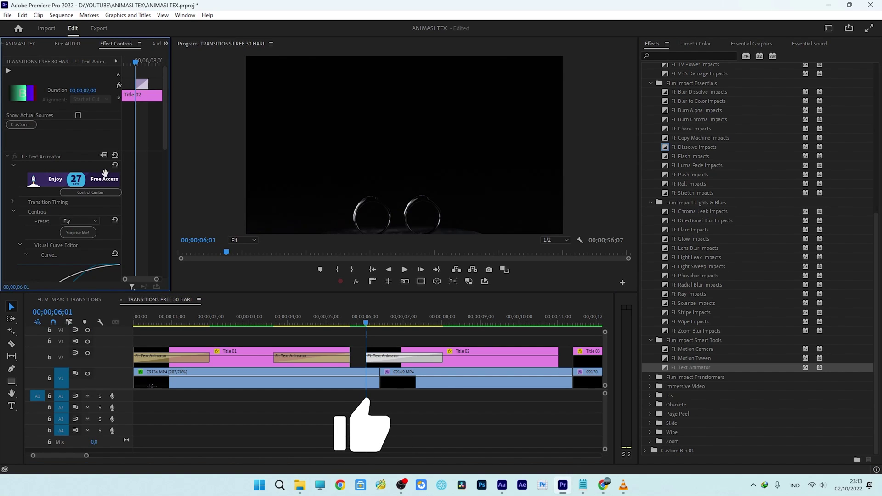
pyautogui.press('space')
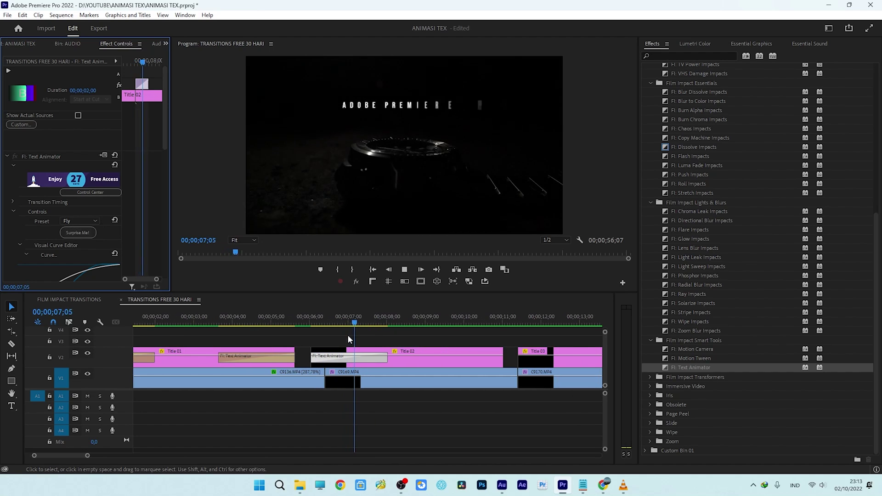
# - Replay Title 02's fly-in, then add another Text Animator at Title 02's end
pyautogui.click(253, 322)
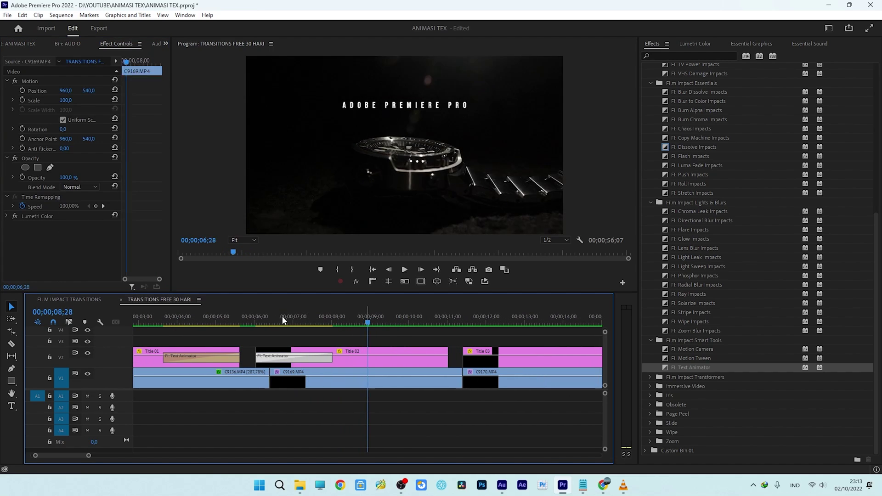
pyautogui.press('space')
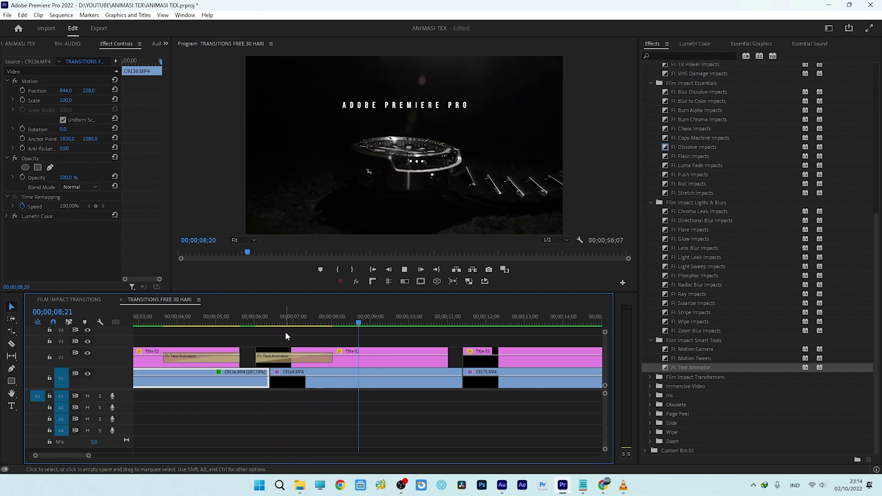
pyautogui.press('space')
pyautogui.moveTo(668, 372); pyautogui.dragTo(481, 343)
pyautogui.click(431, 360)
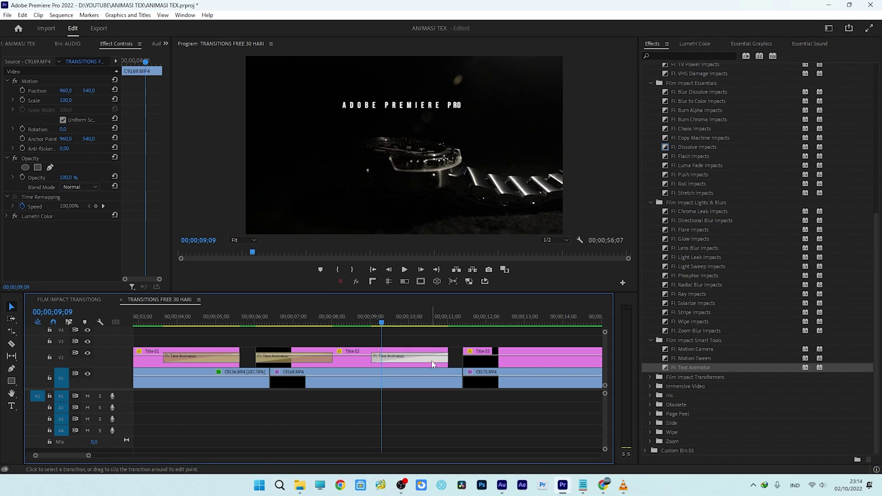
# - Give Title 02's ending Text Animator a Squeeze preset and preview the exit
pyautogui.click(78, 221)
pyautogui.click(136, 433)
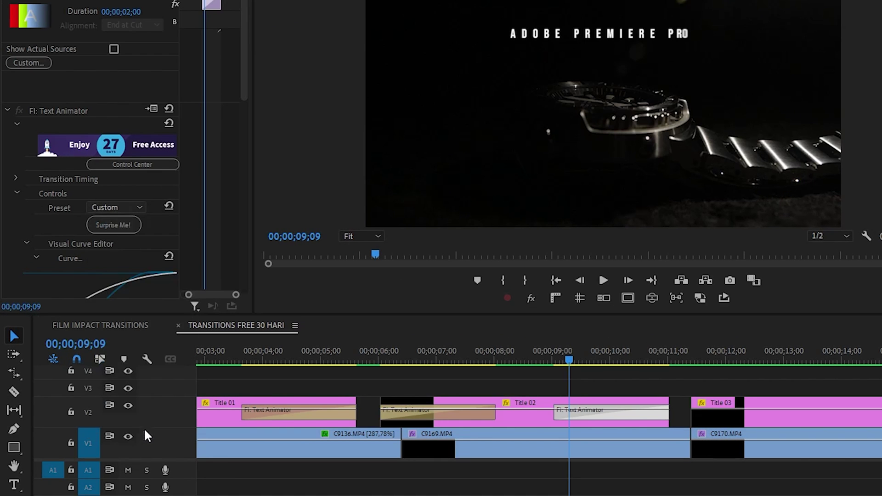
pyautogui.press('space')
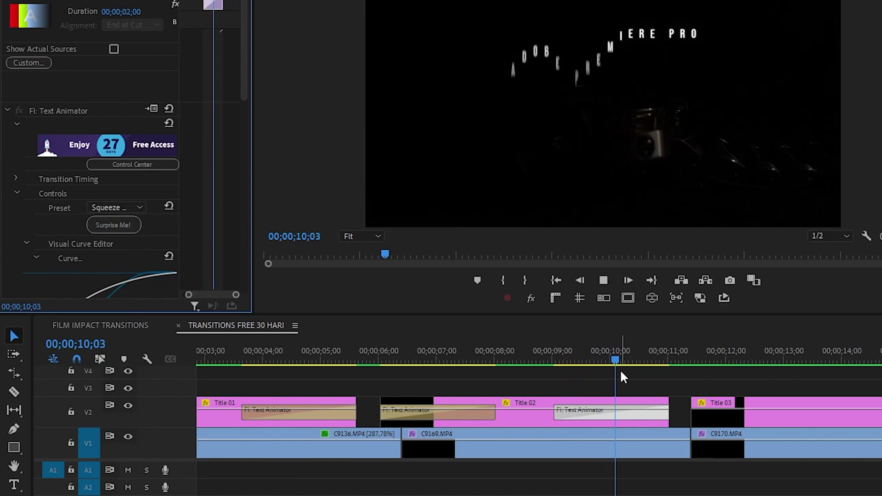
pyautogui.press('space')
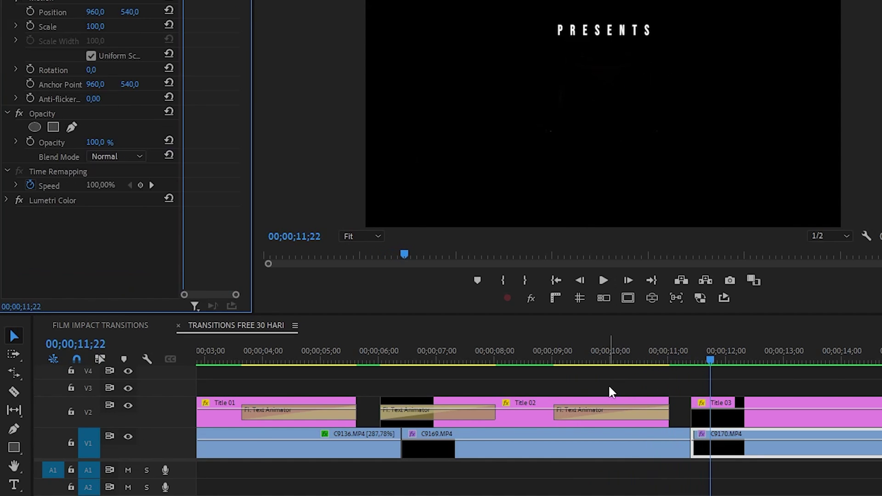
# - Zoom the timeline in around Title 03 and place the playhead inside it
pyautogui.press('-')
pyautogui.press('-')
pyautogui.press('=')
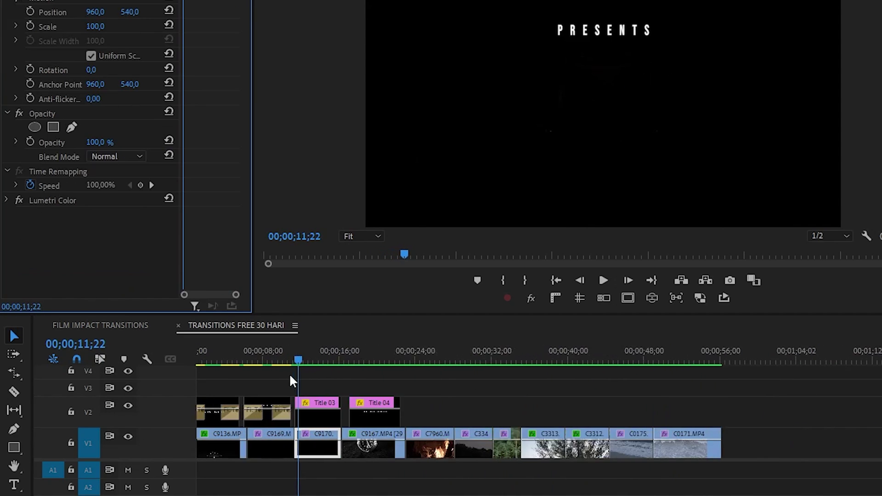
pyautogui.press('=')
pyautogui.press('=')
pyautogui.press('=')
pyautogui.press('=')
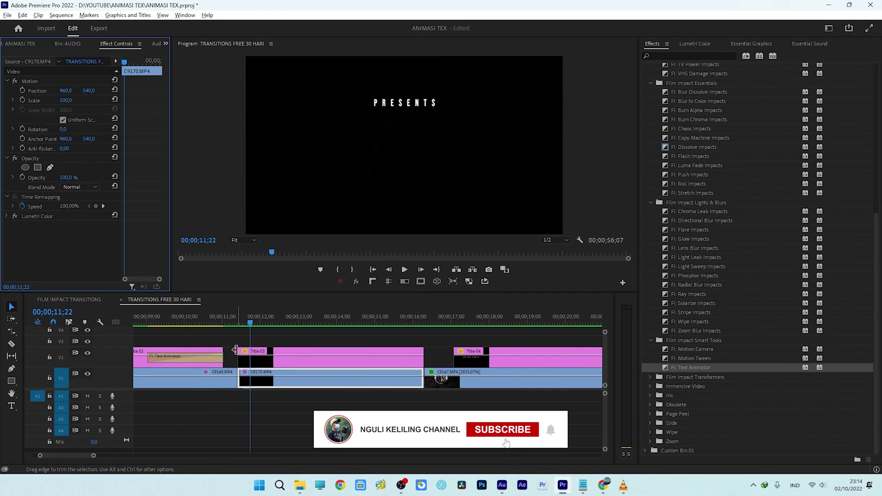
pyautogui.press('=')
pyautogui.moveTo(261, 321); pyautogui.dragTo(287, 322)
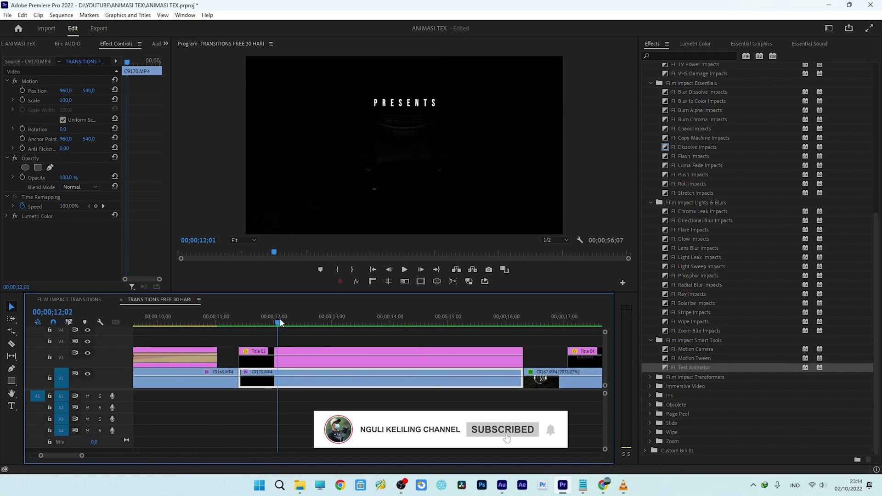
# - Select Title 03, scrub back over the title section, then jump ahead to the 23;03 cut
pyautogui.click(337, 359)
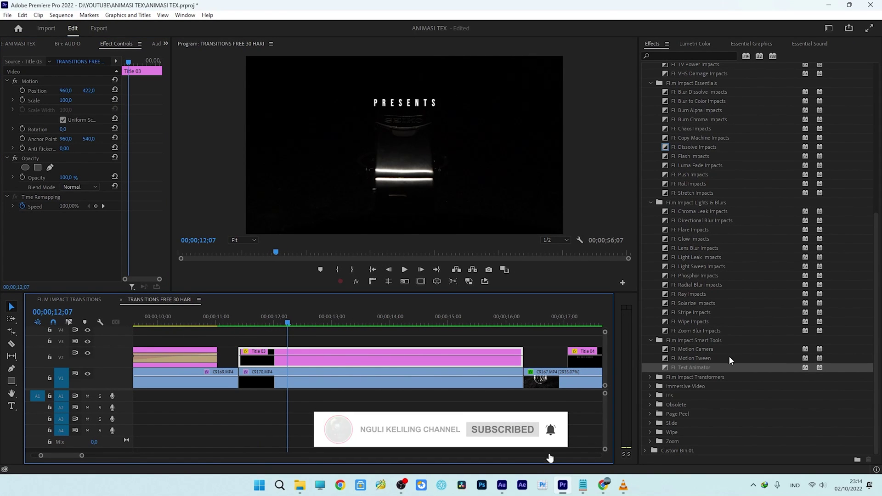
pyautogui.scroll(5, 700, 355)
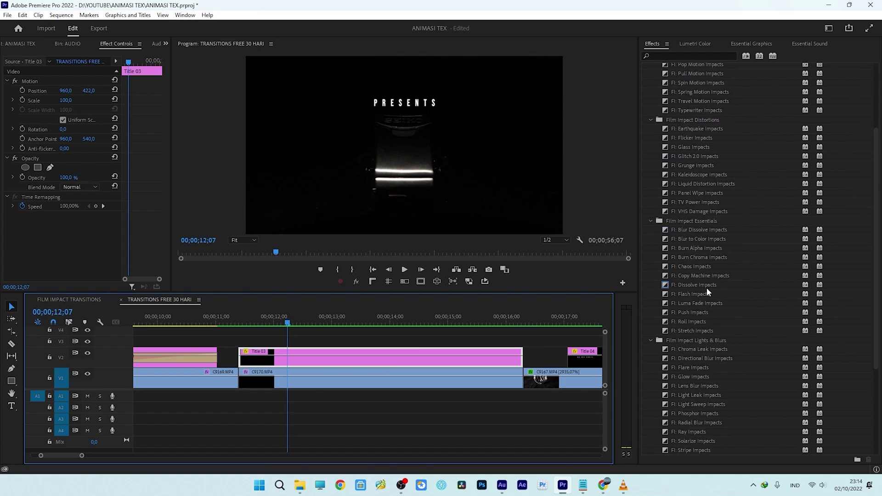
pyautogui.scroll(3, 708, 257)
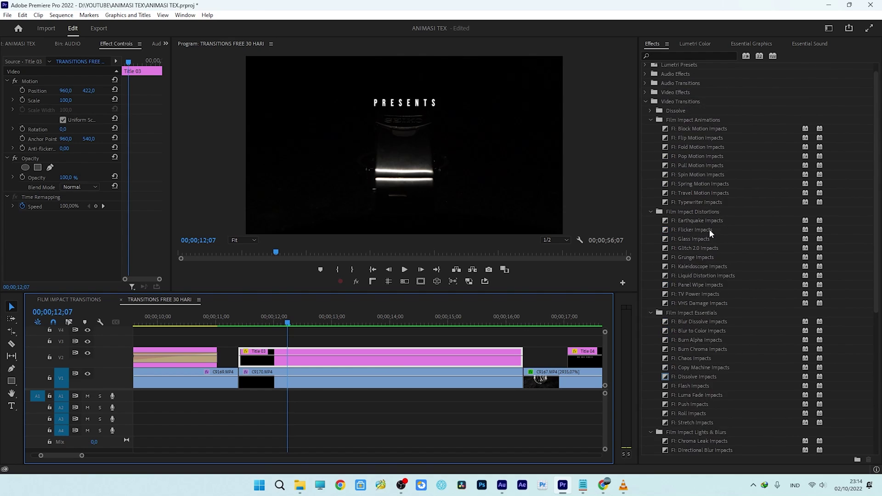
pyautogui.scroll(1, 709, 229)
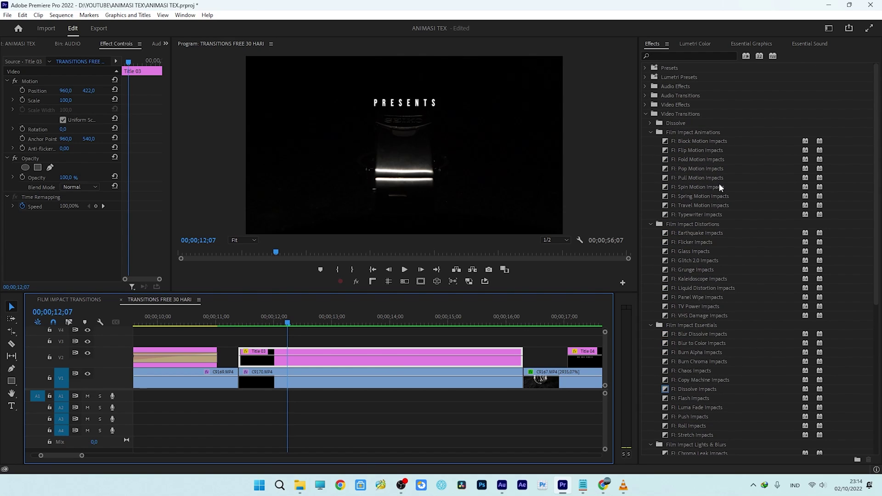
pyautogui.scroll(-2, 710, 172)
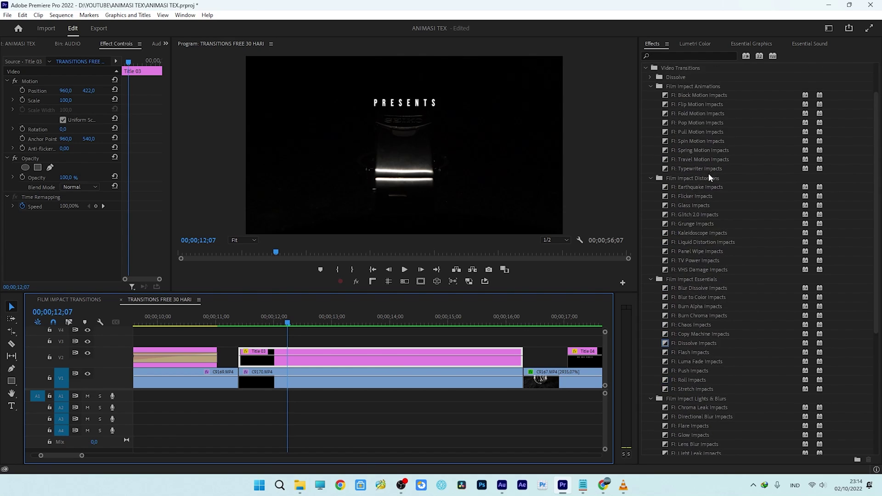
pyautogui.scroll(-3, 704, 213)
pyautogui.scroll(-3, 704, 226)
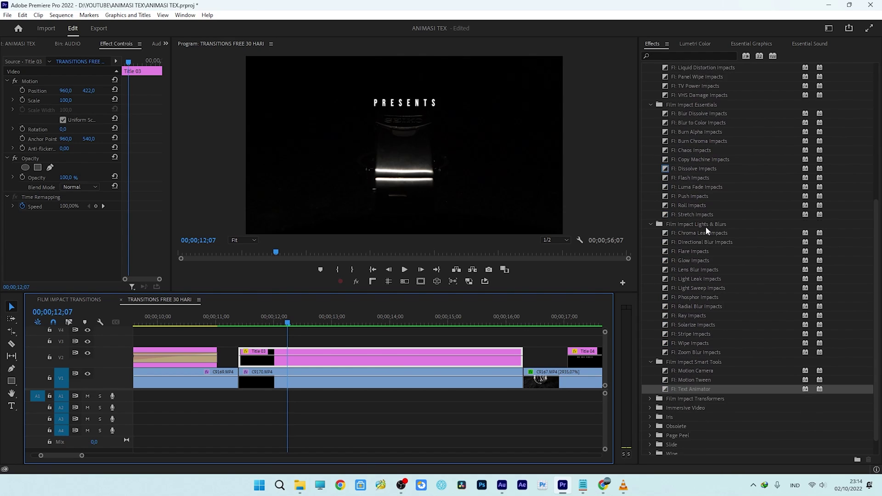
pyautogui.scroll(-1, 706, 230)
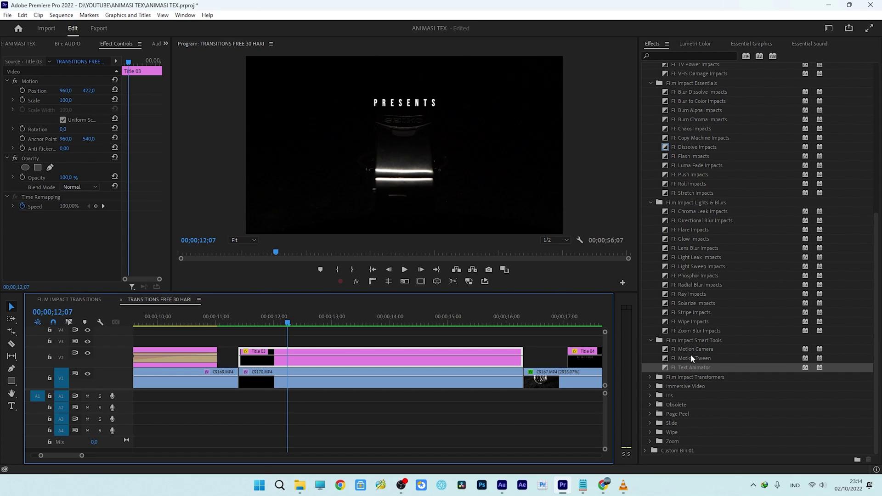
pyautogui.moveTo(287, 323)
pyautogui.mouseDown()
pyautogui.moveTo(229, 324)
pyautogui.moveTo(478, 330)
pyautogui.mouseUp()
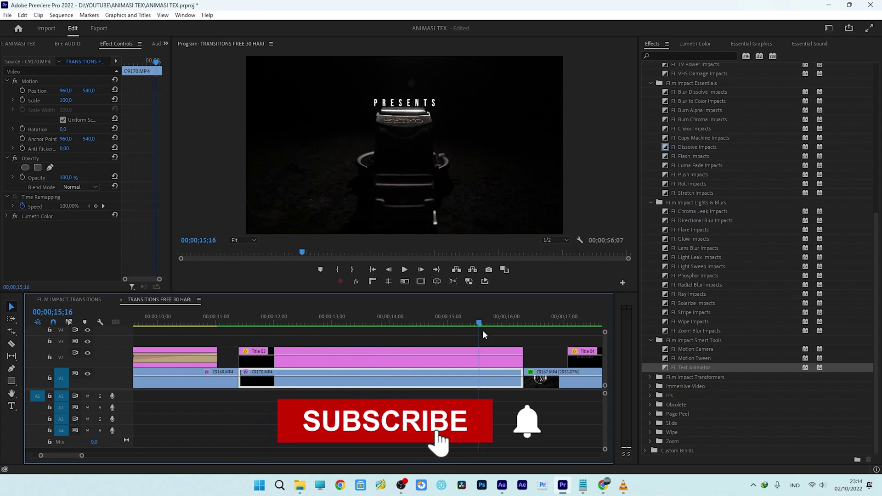
pyautogui.press('Down')
pyautogui.press('Down')
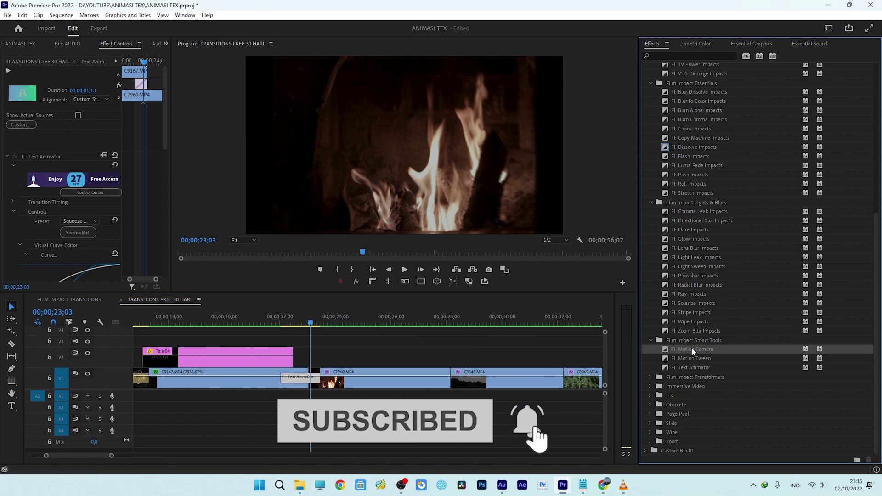
# - Replace the Text Animator at the C9167/C7960 cut with FI: Motion Camera set to Power Zoom In
pyautogui.moveTo(365, 345); pyautogui.dragTo(324, 383)
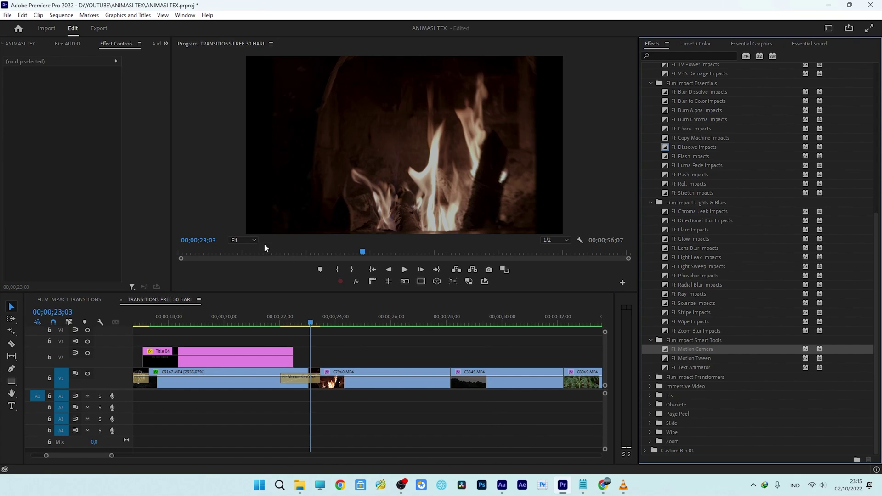
pyautogui.click(300, 377)
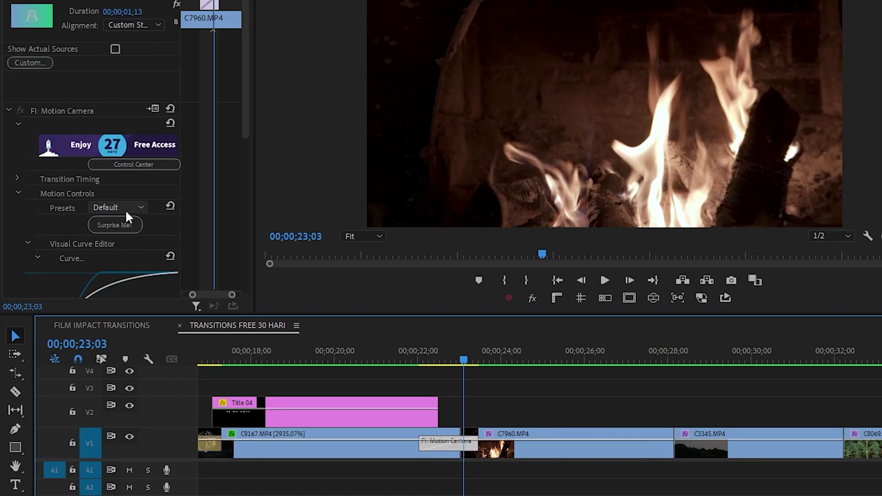
pyautogui.click(88, 223)
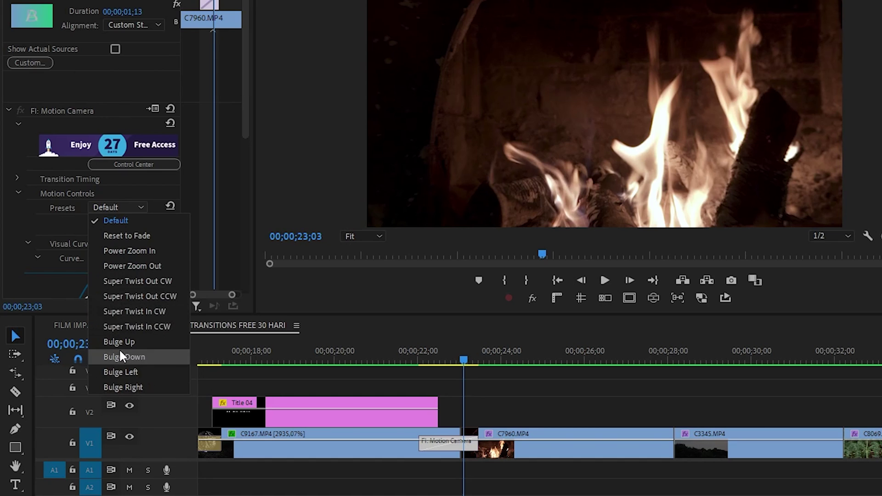
pyautogui.click(138, 250)
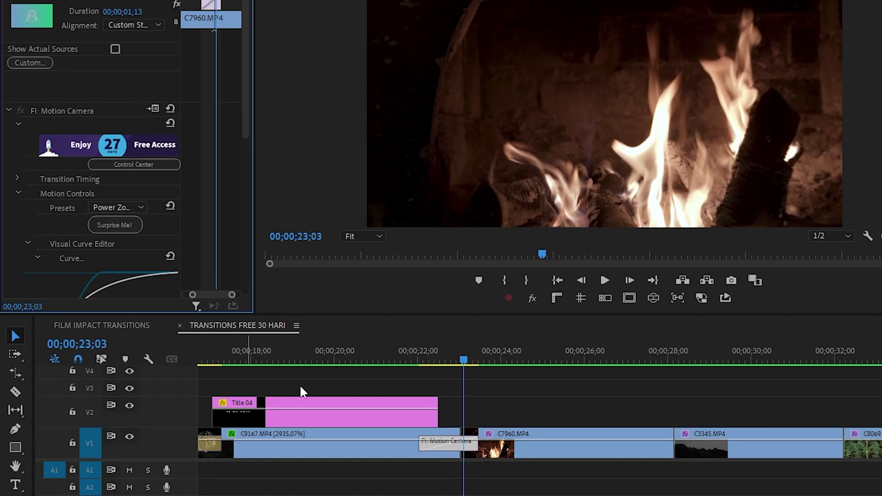
# - Preview the Power Zoom In transition twice from just before the cut
pyautogui.moveTo(465, 363); pyautogui.dragTo(396, 365)
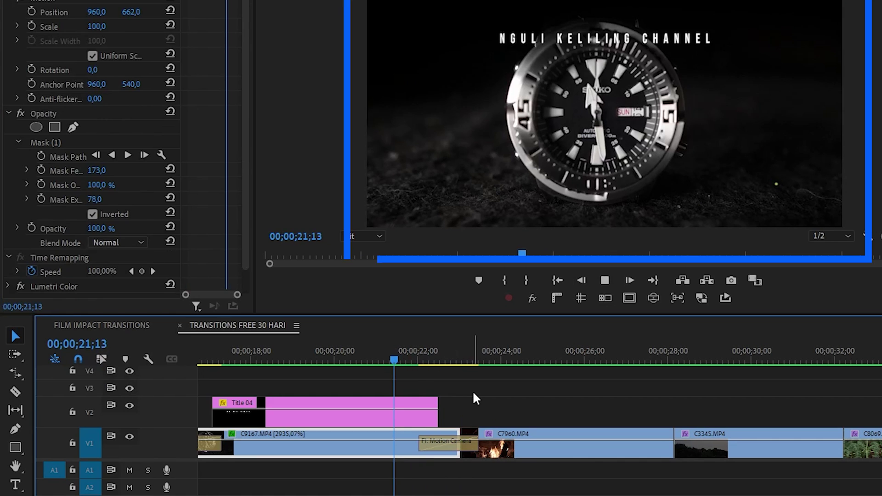
pyautogui.scroll(-1, 478, 388)
pyautogui.press('space')
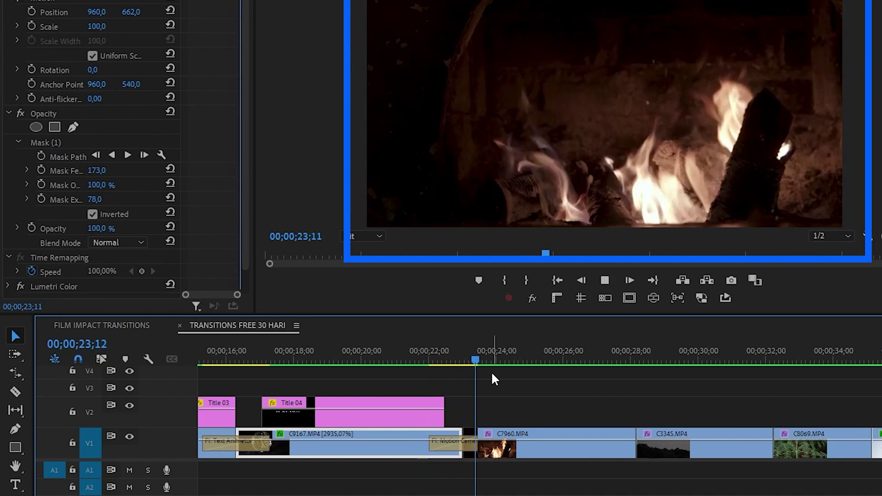
pyautogui.click(415, 363)
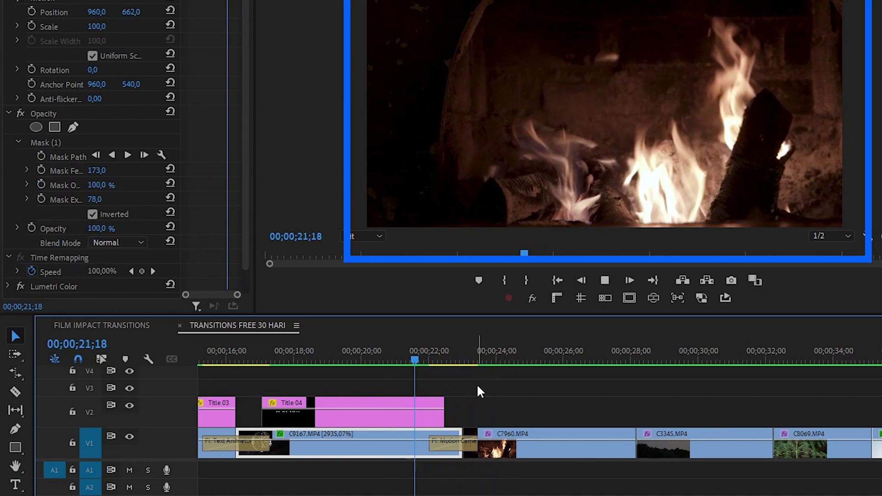
pyautogui.scroll(-2, 480, 387)
pyautogui.press('space')
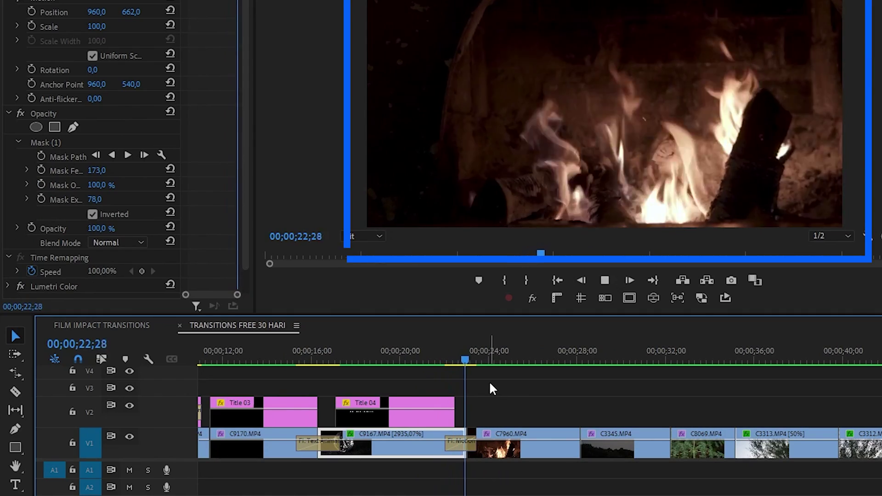
pyautogui.scroll(-1, 512, 386)
pyautogui.click(513, 390)
pyautogui.scroll(-1, 524, 391)
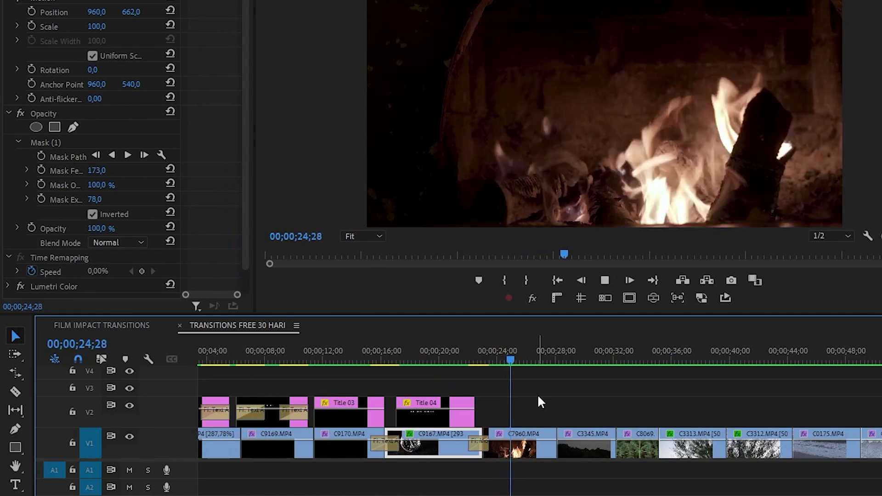
pyautogui.moveTo(553, 361); pyautogui.dragTo(479, 362)
# - Switch the Motion Camera preset to Power Zoom Out and preview it
pyautogui.click(483, 448)
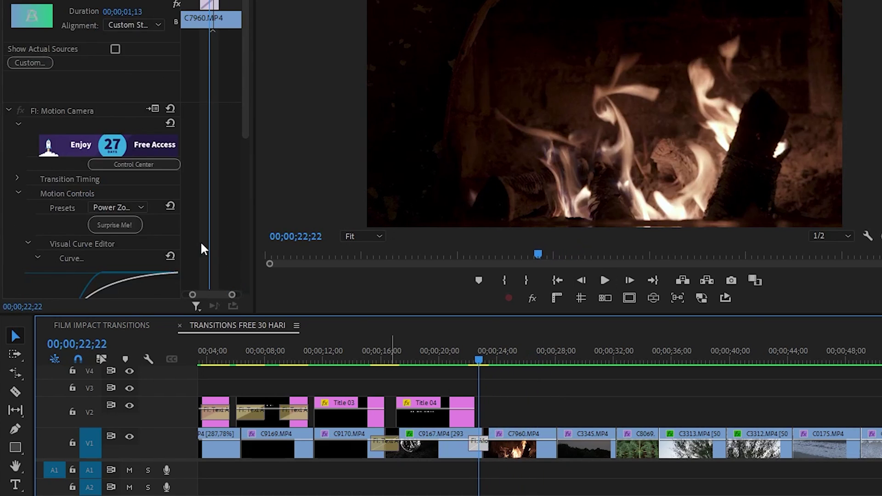
pyautogui.scroll(-3, 140, 157)
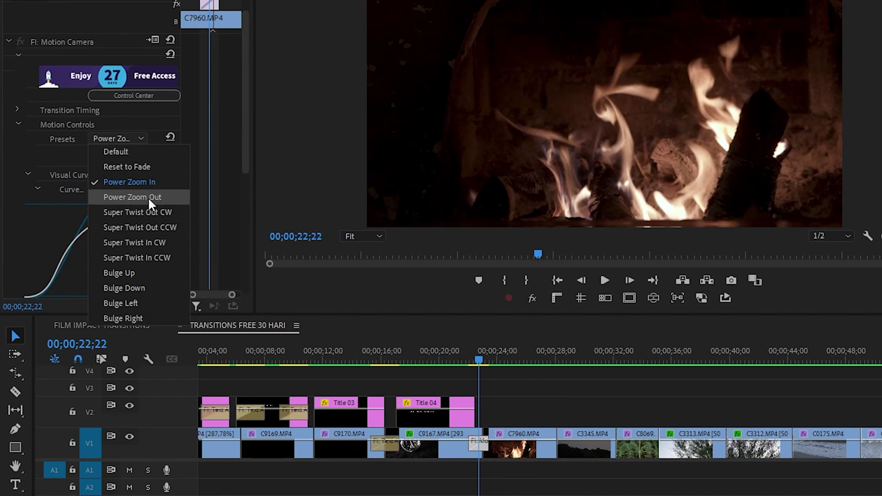
pyautogui.click(148, 197)
pyautogui.moveTo(503, 360); pyautogui.dragTo(470, 359)
pyautogui.press('space')
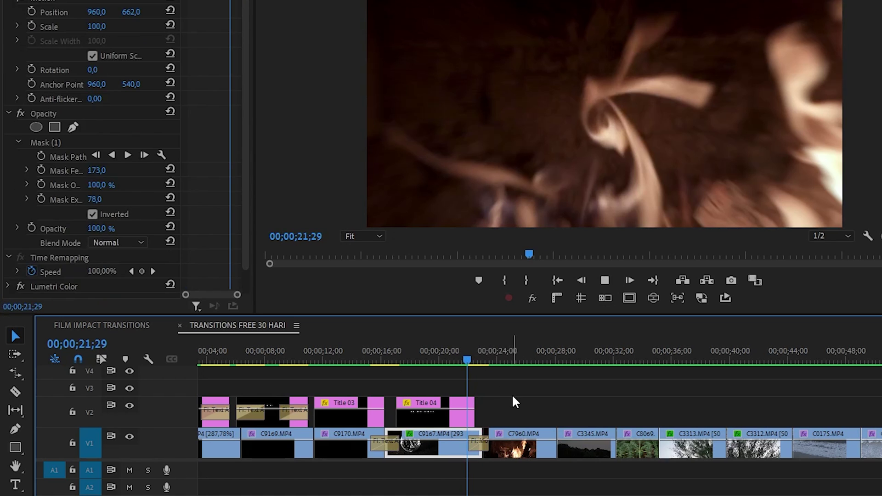
pyautogui.click(516, 400)
pyautogui.click(494, 361)
# - Change the Motion Camera preset to Super Twist In CCW and preview the twist twice
pyautogui.click(478, 442)
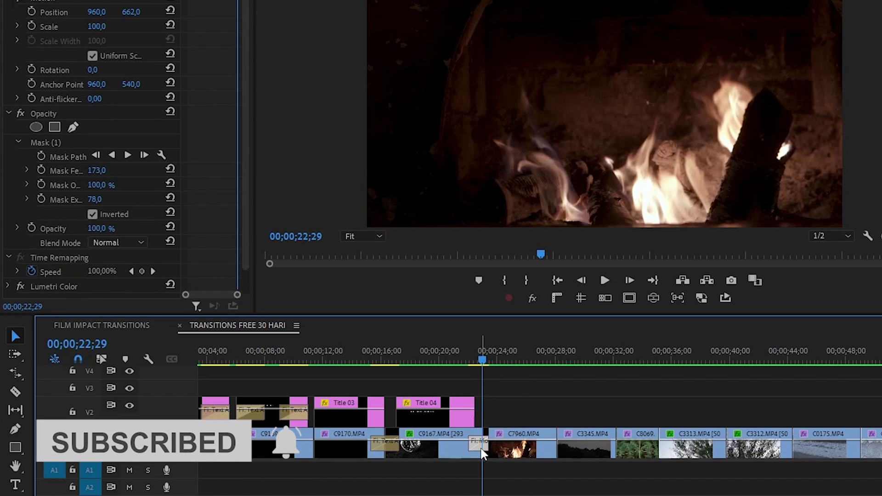
pyautogui.click(123, 207)
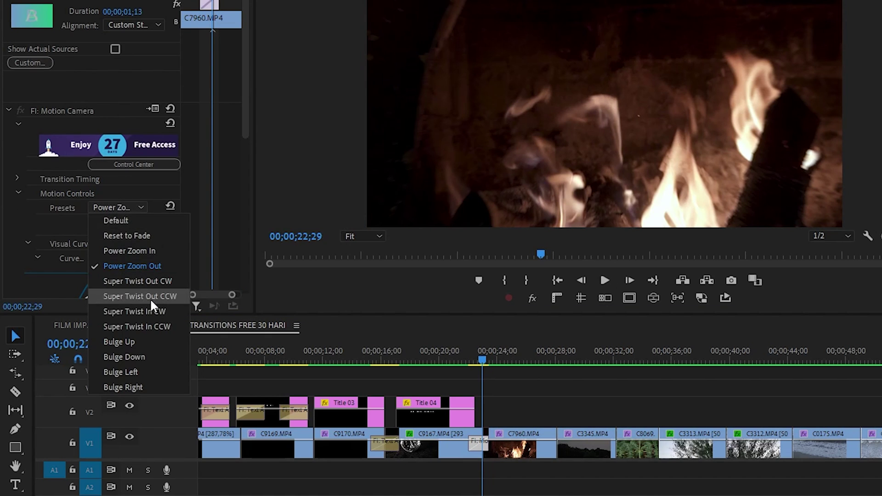
pyautogui.click(159, 331)
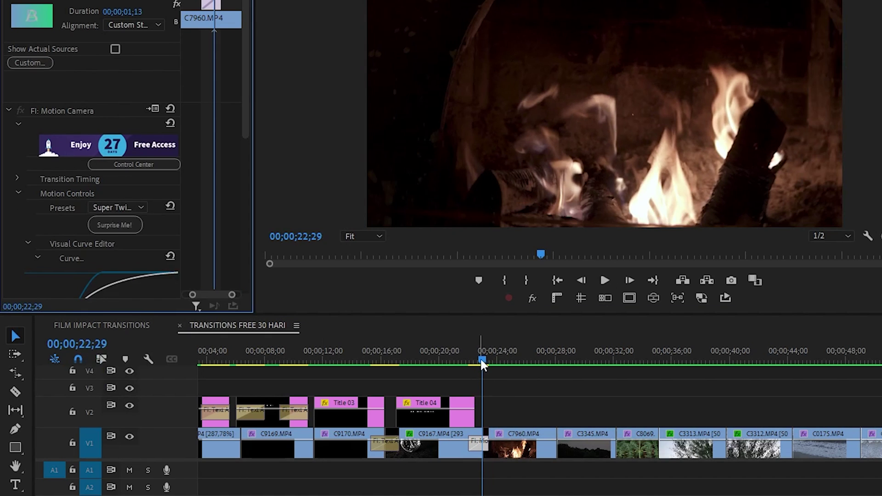
pyautogui.moveTo(481, 358); pyautogui.dragTo(460, 359)
pyautogui.press('space')
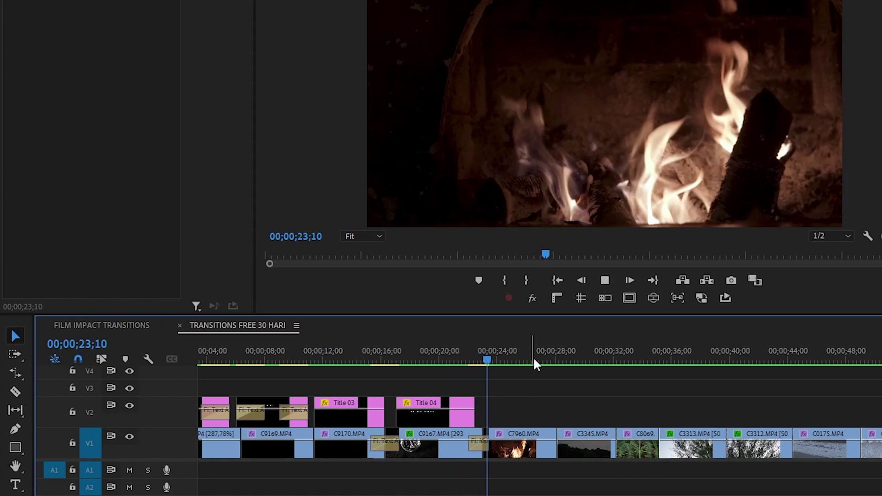
pyautogui.moveTo(486, 359); pyautogui.dragTo(470, 360)
pyautogui.press('space')
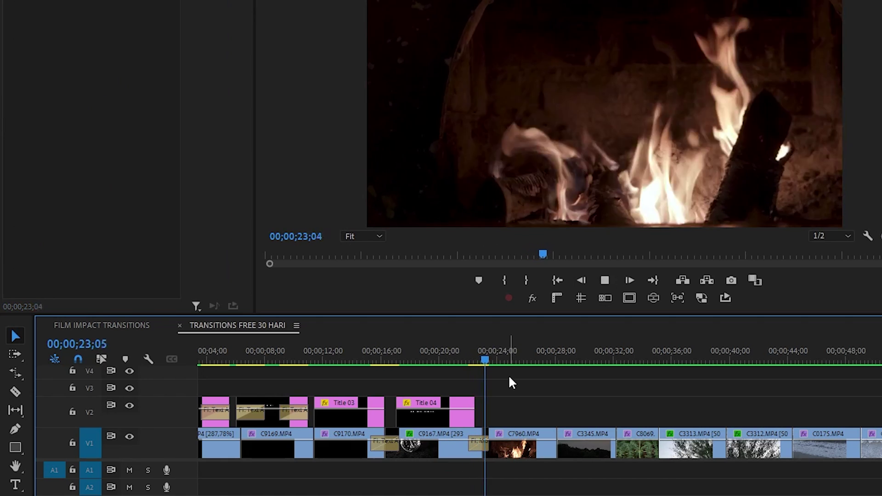
pyautogui.click(484, 362)
# - Keep Super Twist In CCW and replay the Motion Camera transition from before the cut
pyautogui.click(478, 453)
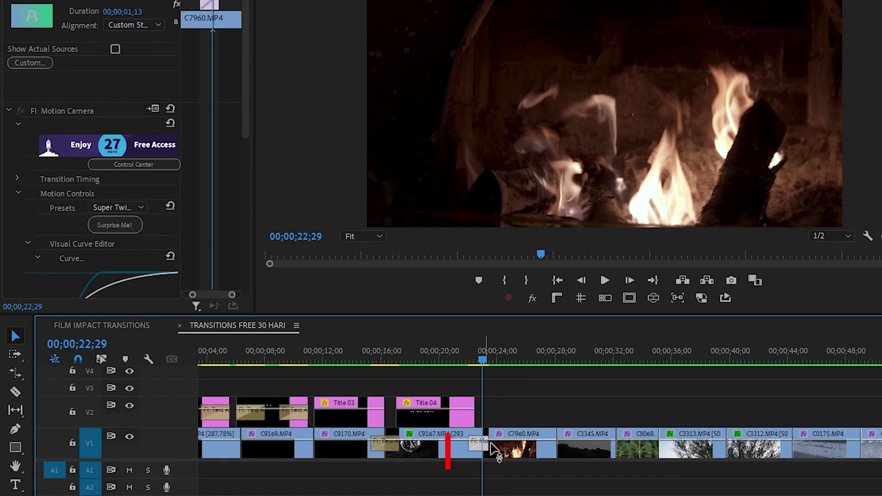
pyautogui.click(120, 208)
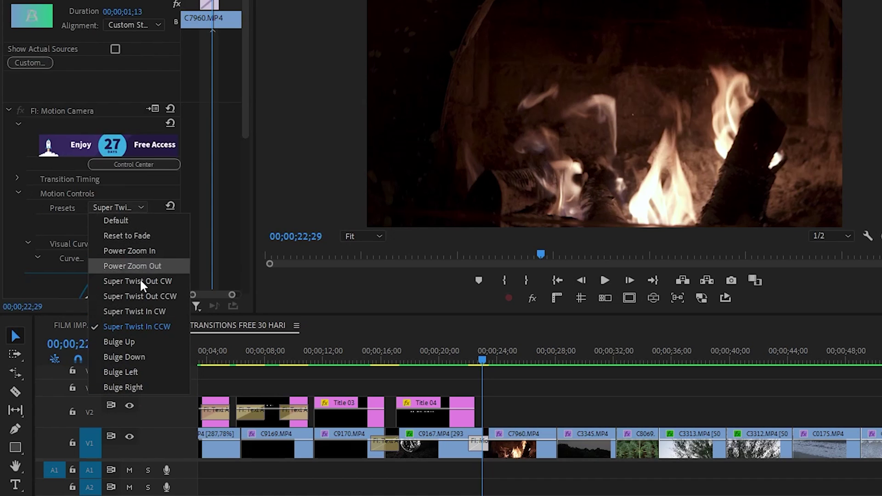
pyautogui.click(220, 250)
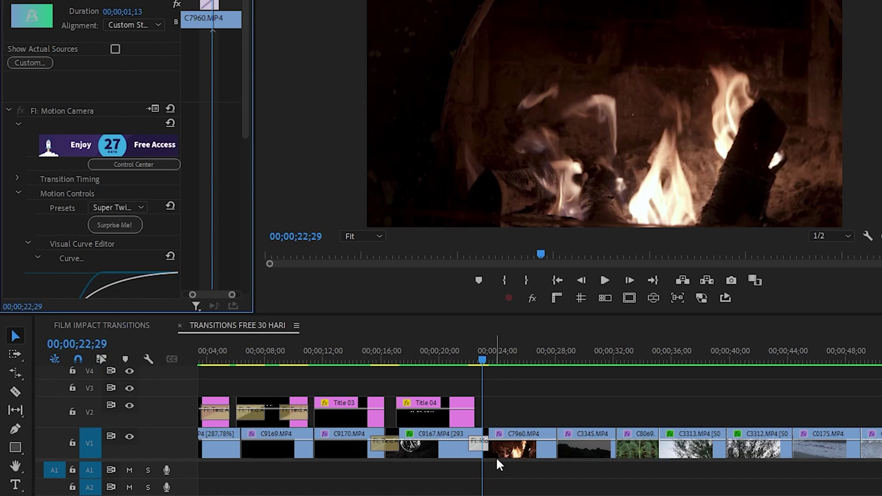
pyautogui.click(531, 379)
pyautogui.press('space')
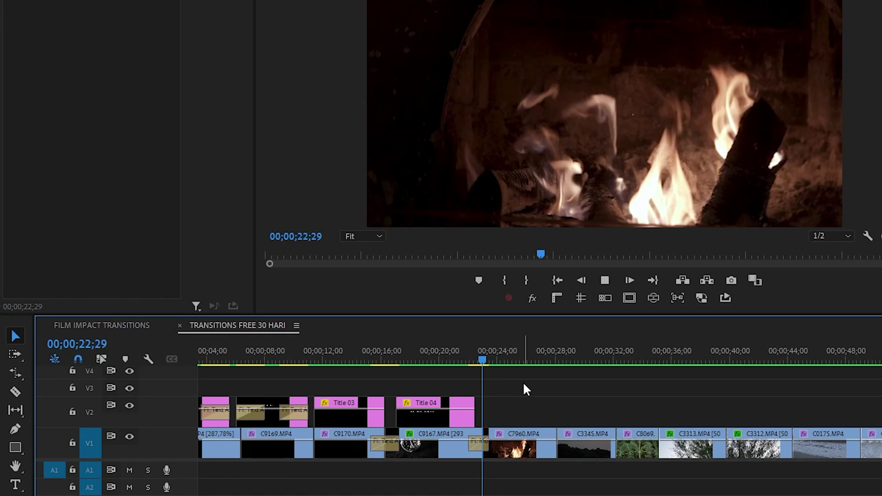
pyautogui.click(485, 357)
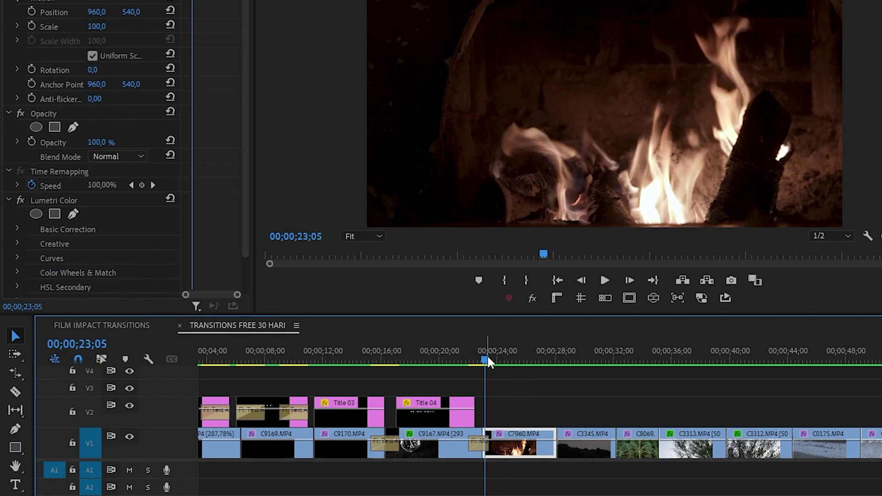
pyautogui.press('-')
pyautogui.click(441, 357)
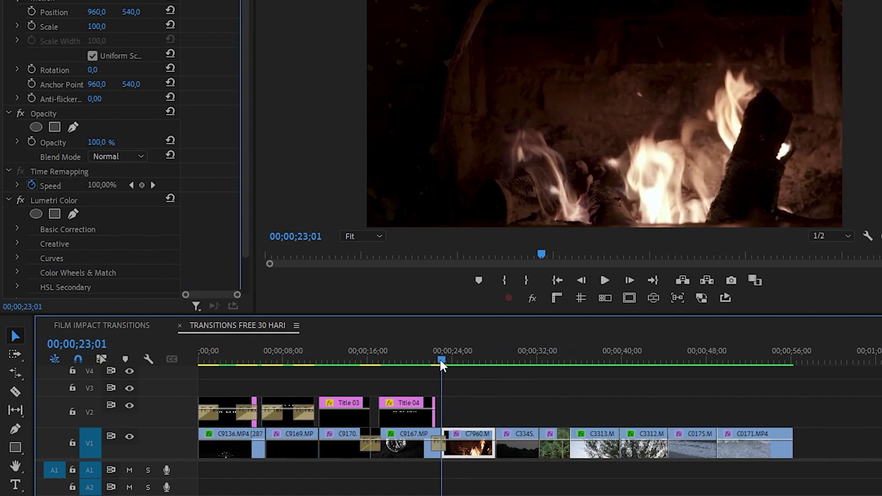
pyautogui.press('space')
pyautogui.press('=')
pyautogui.click(488, 389)
pyautogui.press('space')
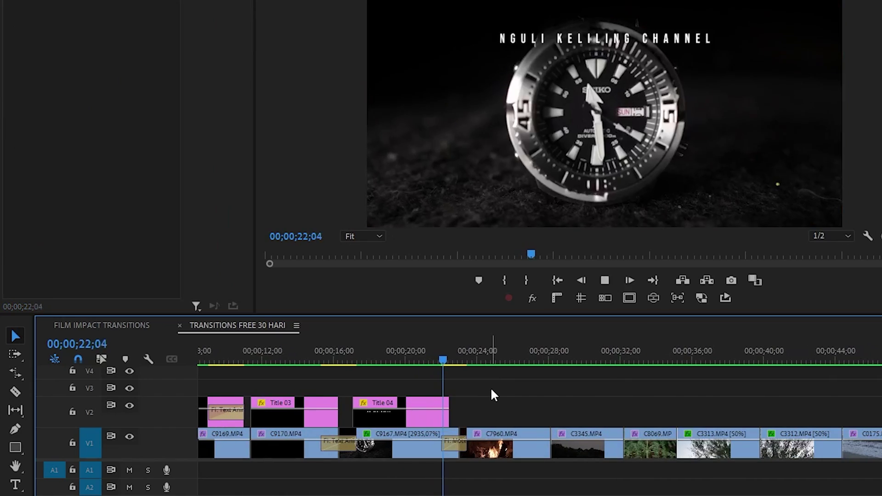
pyautogui.click(536, 361)
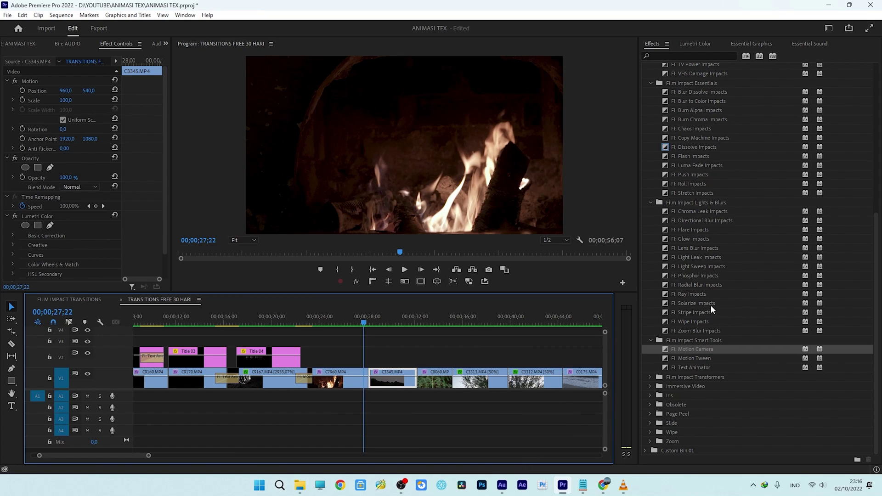
# - Apply FI: Phosphor Impacts to the C7960/C3345 cut and preview it twice
pyautogui.click(681, 275)
pyautogui.moveTo(375, 391); pyautogui.dragTo(375, 384)
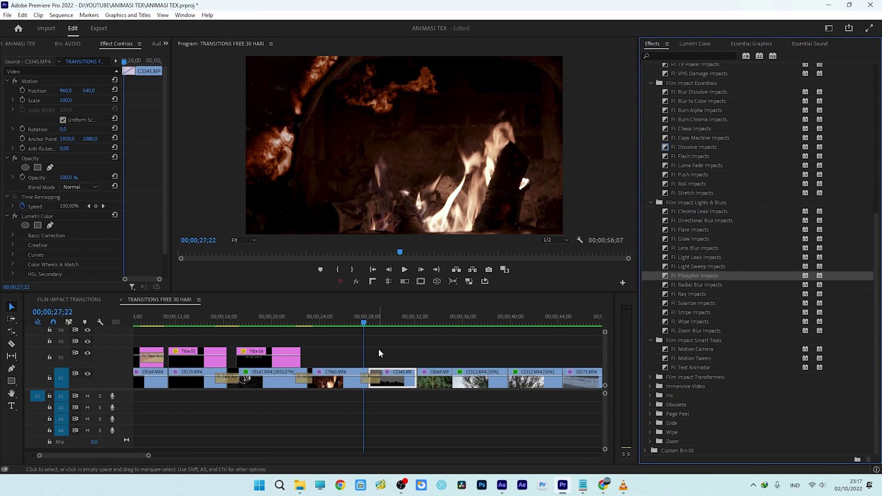
pyautogui.click(380, 343)
pyautogui.press('space')
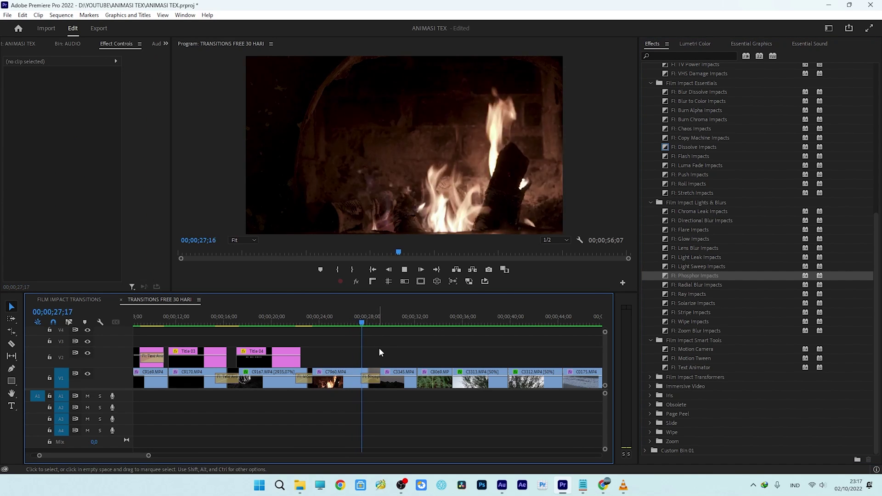
pyautogui.moveTo(372, 324); pyautogui.dragTo(362, 324)
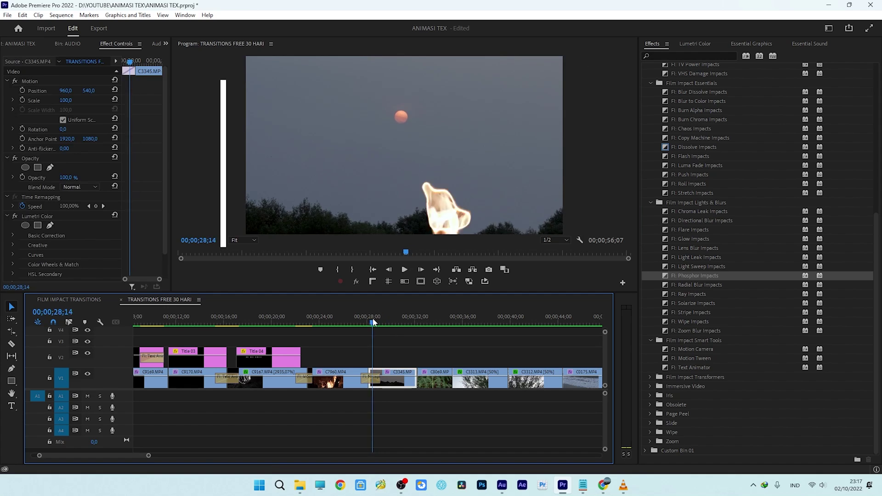
pyautogui.press('space')
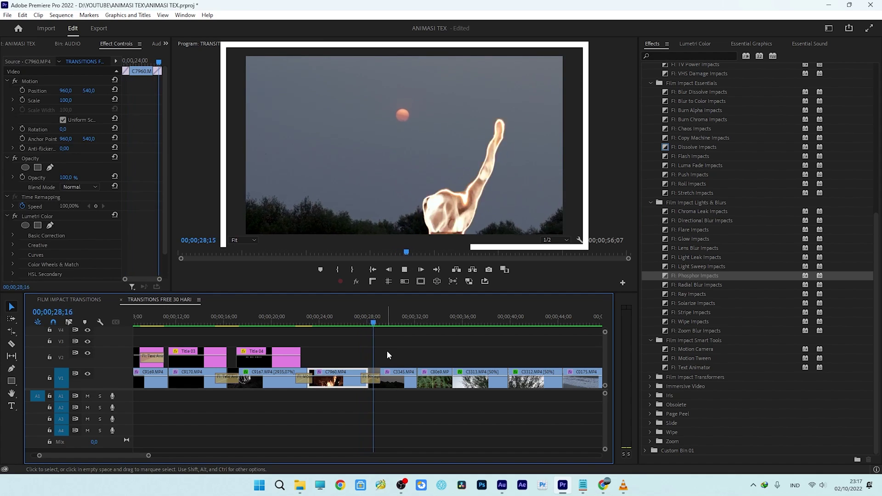
pyautogui.click(411, 322)
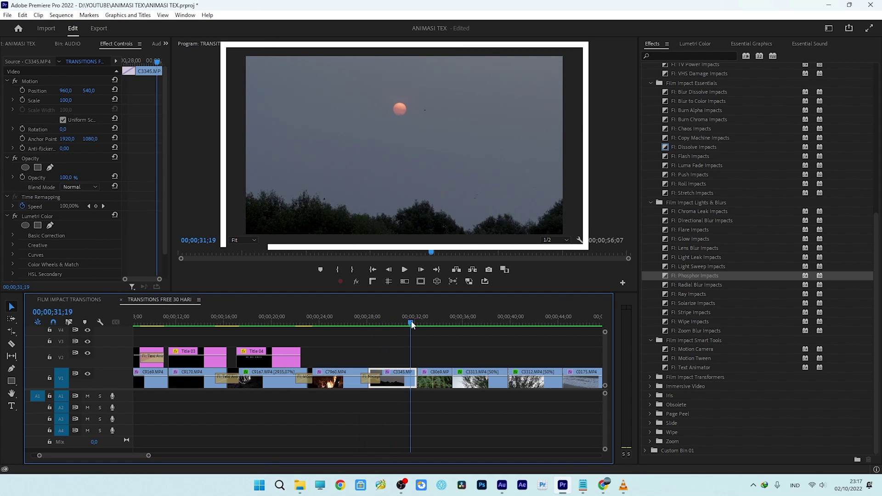
# - Add FI: Glow Impacts between the sunset C3345 and fern C8069 clips and preview it
pyautogui.moveTo(691, 242); pyautogui.dragTo(516, 288)
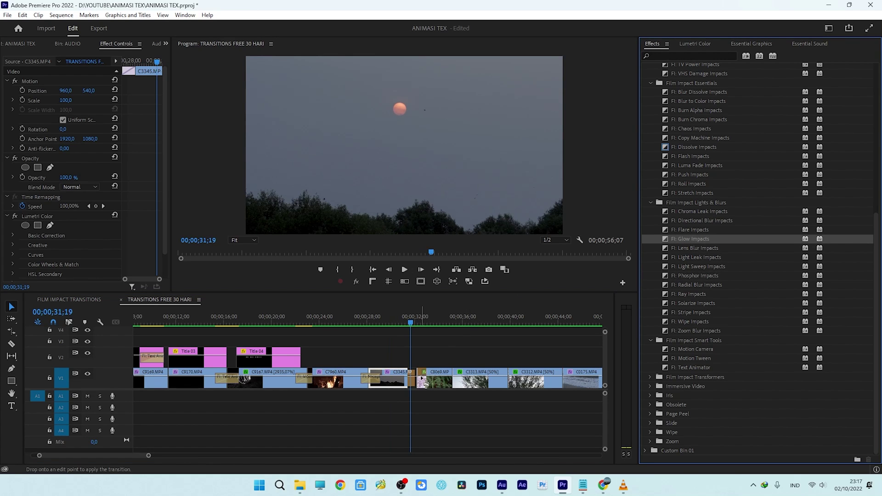
pyautogui.press('space')
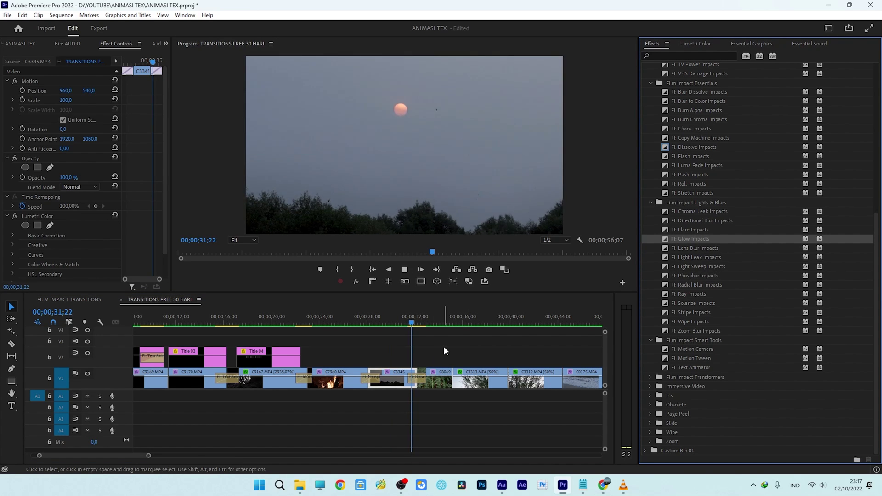
pyautogui.click(399, 321)
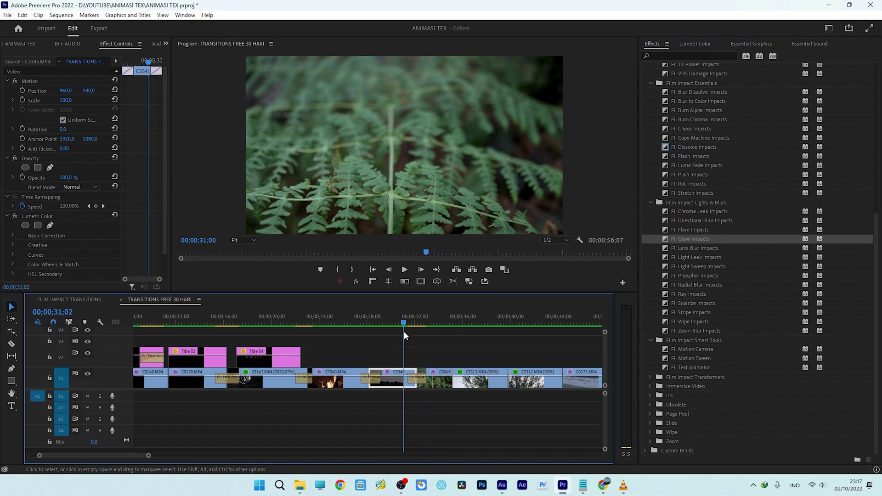
pyautogui.click(436, 352)
pyautogui.press('space')
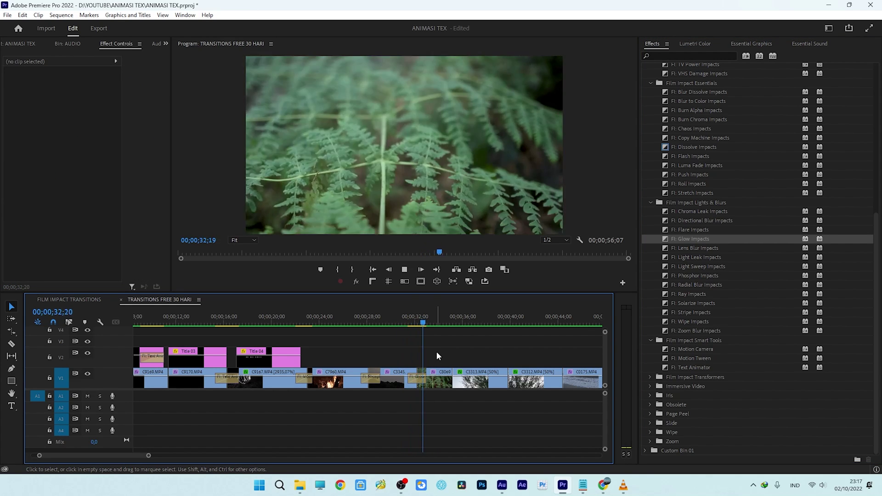
pyautogui.press('space')
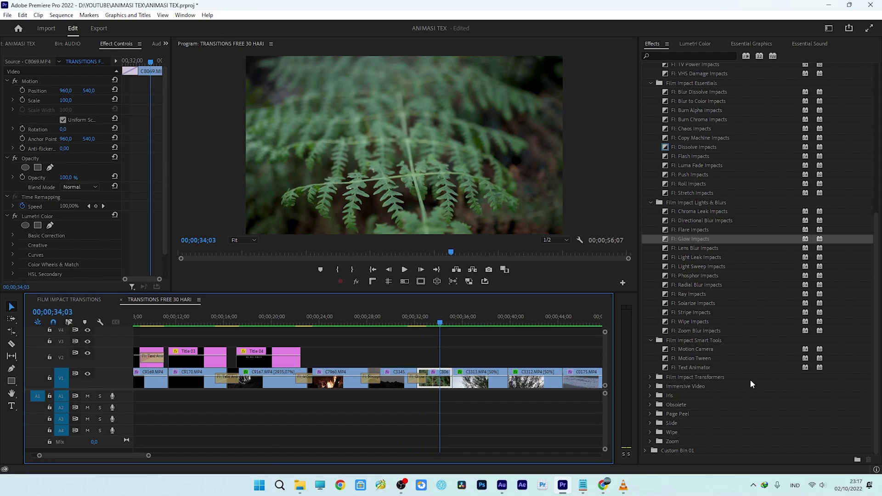
# - Apply FI: Glitch 2.0 Impacts to the C8069/C3313 cut and zoom in on it
pyautogui.scroll(6, 703, 360)
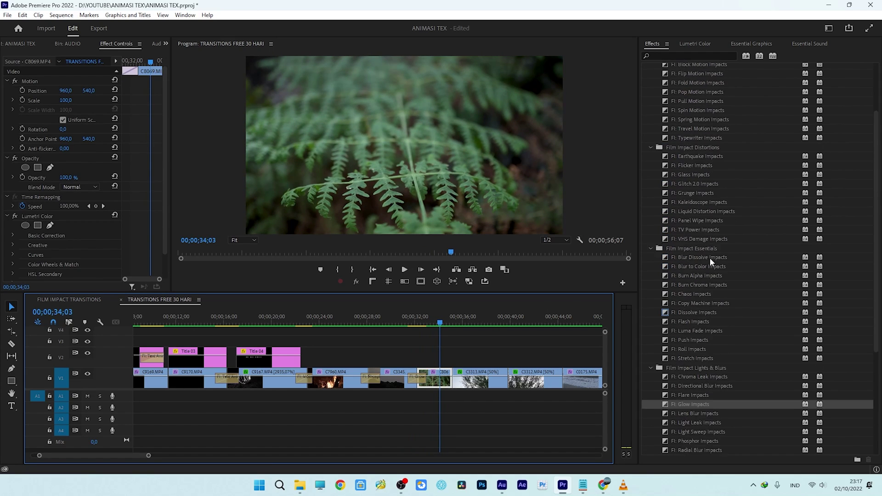
pyautogui.scroll(1, 702, 222)
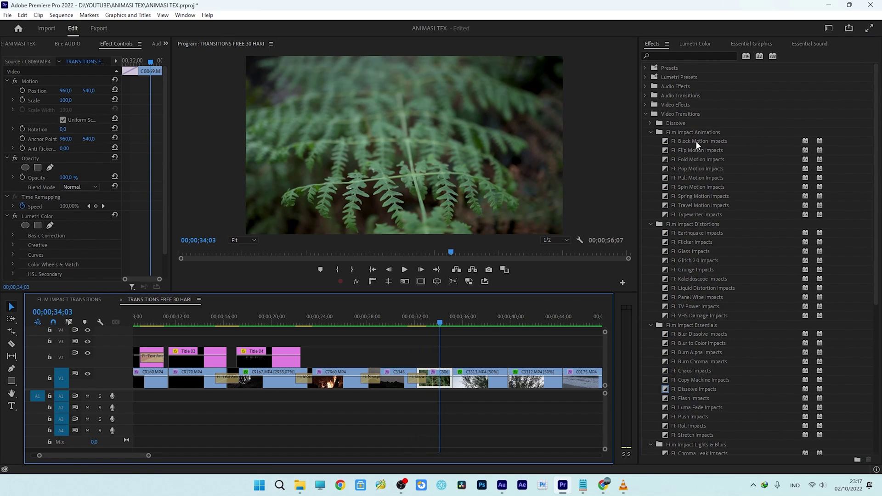
pyautogui.moveTo(696, 142); pyautogui.dragTo(453, 341)
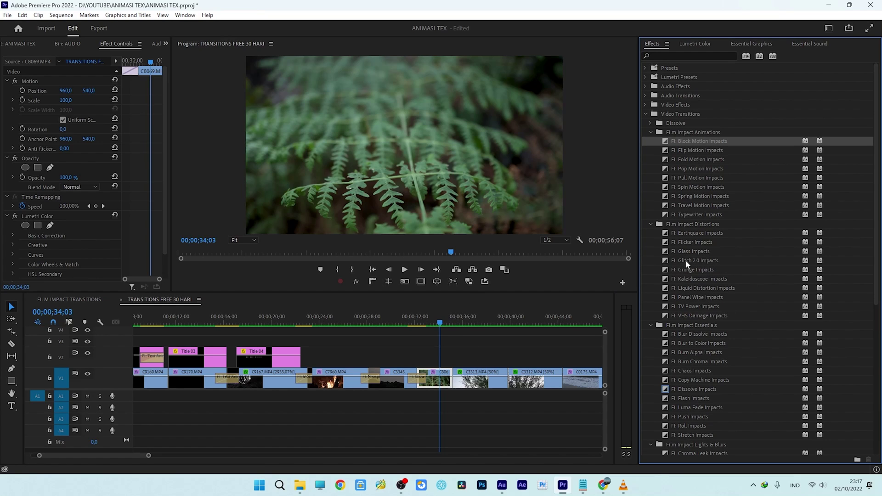
pyautogui.moveTo(686, 262); pyautogui.dragTo(449, 367)
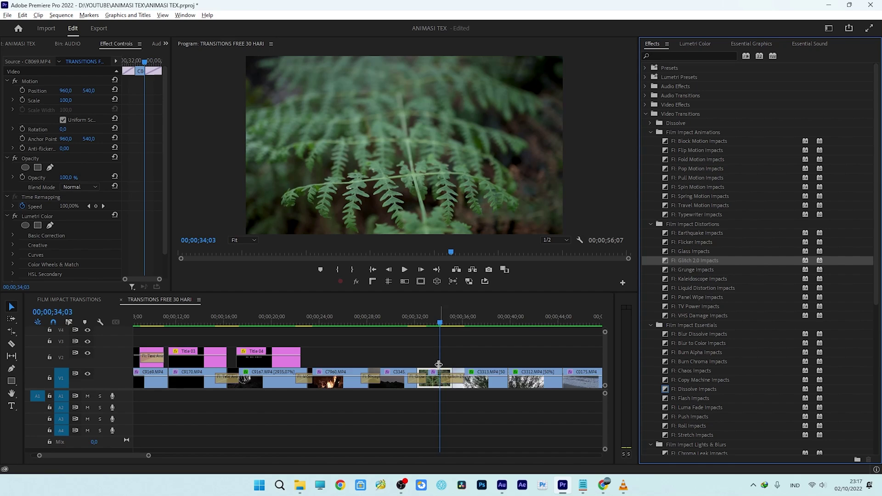
pyautogui.press('=')
pyautogui.click(458, 324)
# - Set the Glitch 2.0 transition's colour to grey 7F7F7F and preview it
pyautogui.click(467, 384)
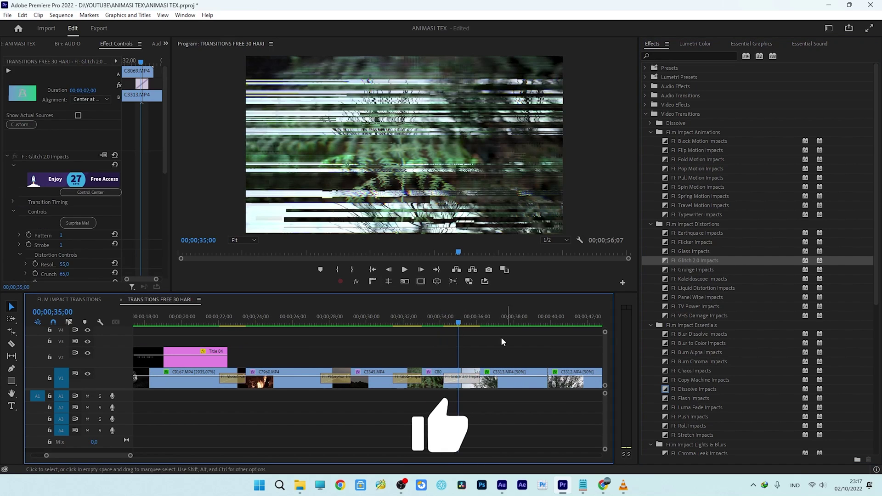
pyautogui.scroll(-2, 131, 219)
pyautogui.scroll(-2, 132, 221)
pyautogui.scroll(-1, 141, 235)
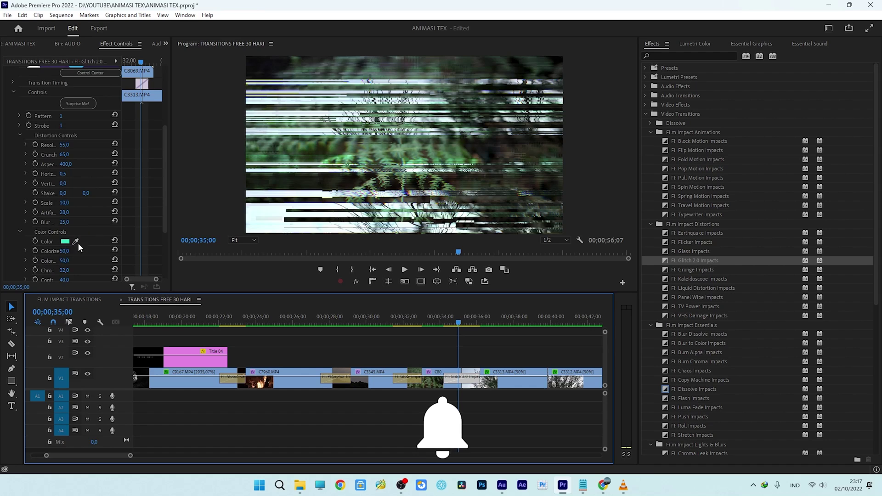
pyautogui.click(66, 242)
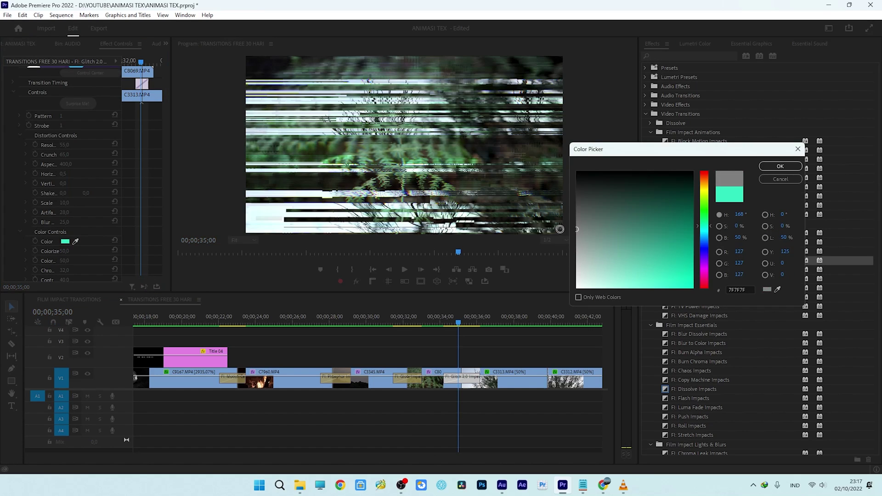
pyautogui.click(795, 168)
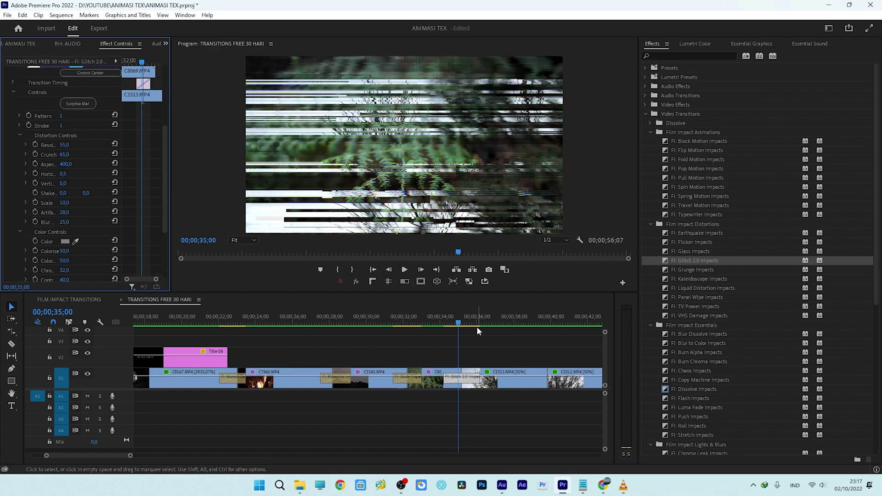
pyautogui.hotkey('shift', 'space')
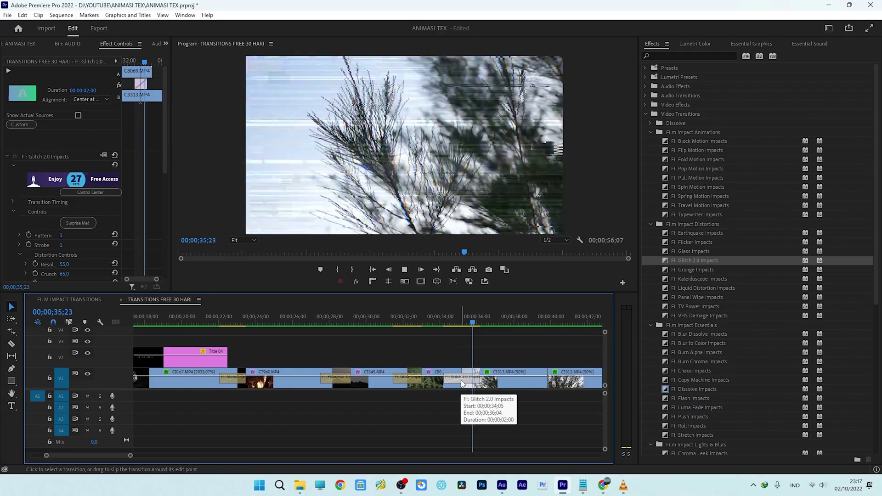
# - Add FI: VHS Damage Impacts at the C3313/C3312 cut, preview it, then bring Panel Wipe Impacts to the next cut
pyautogui.press('-')
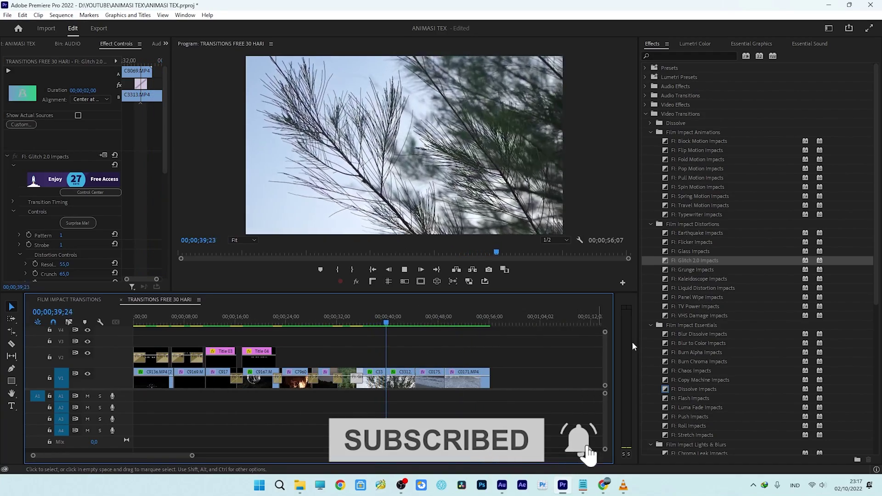
pyautogui.press('space')
pyautogui.moveTo(677, 317); pyautogui.dragTo(388, 387)
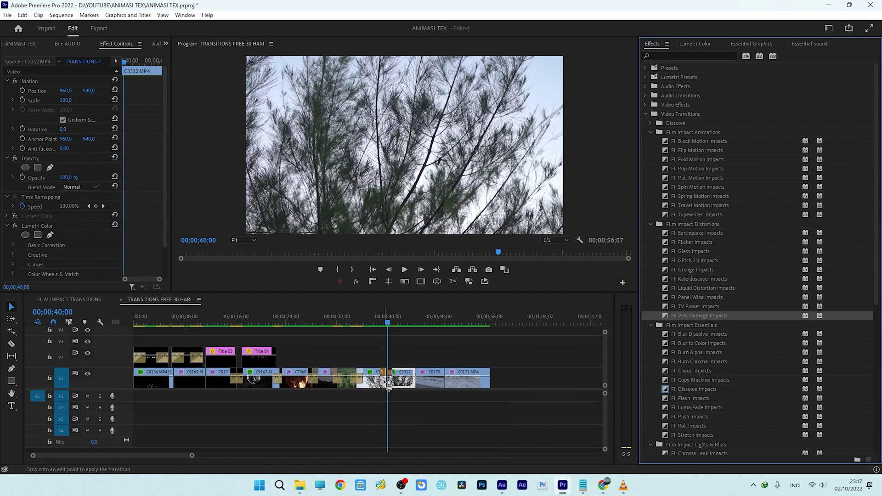
pyautogui.click(387, 324)
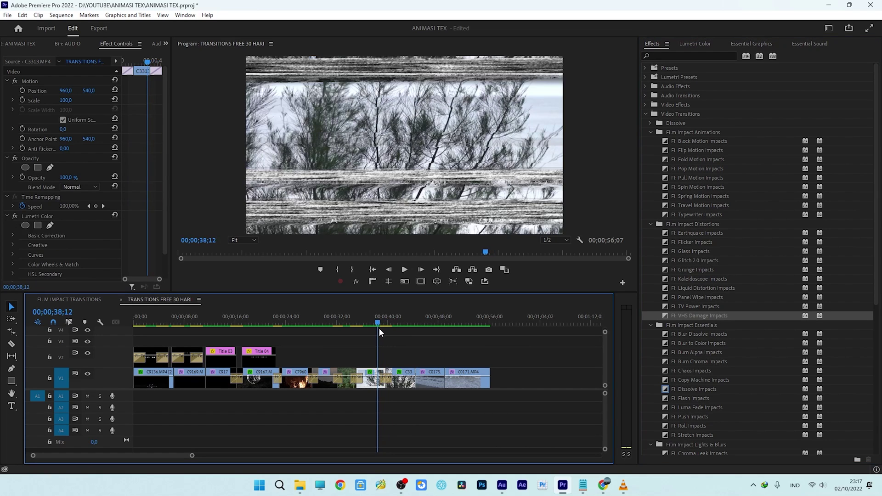
pyautogui.press('space')
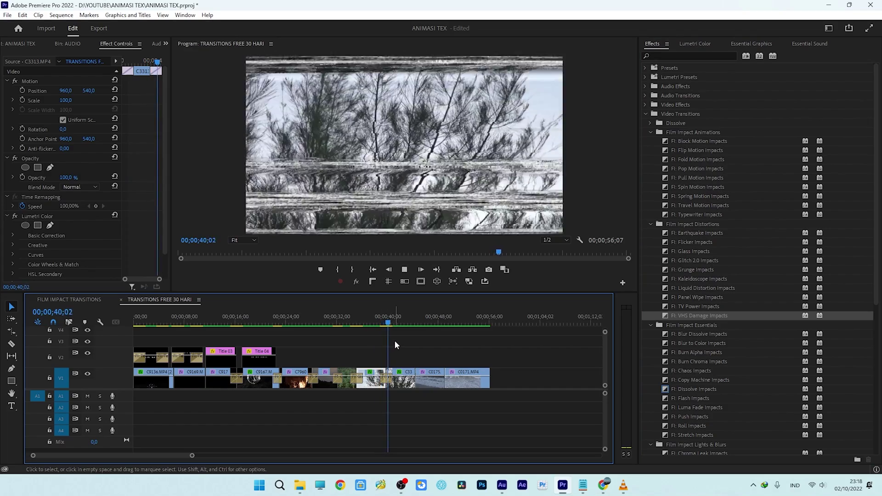
pyautogui.click(412, 324)
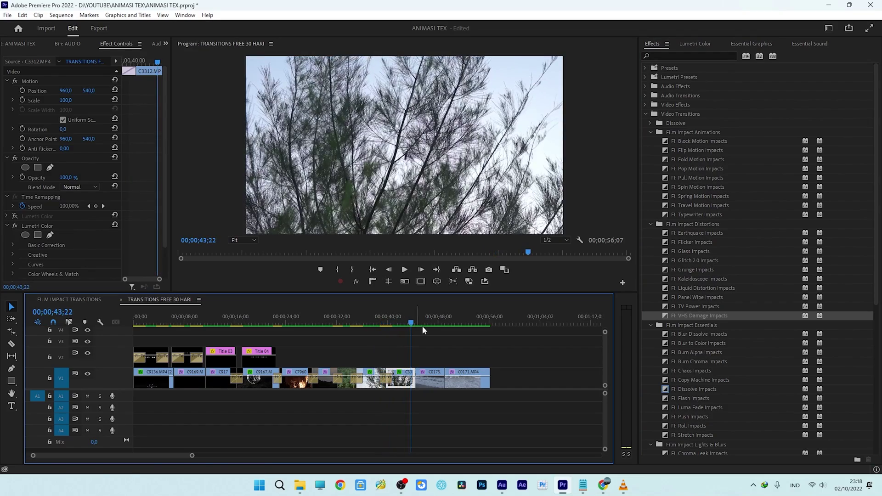
pyautogui.moveTo(677, 299)
pyautogui.mouseDown()
pyautogui.moveTo(398, 353)
pyautogui.moveTo(418, 378)
pyautogui.mouseUp()
# - Drop Panel Wipe Impacts between the tree and wave clips and preview the wipe at 44;10
pyautogui.click(407, 324)
pyautogui.press('space')
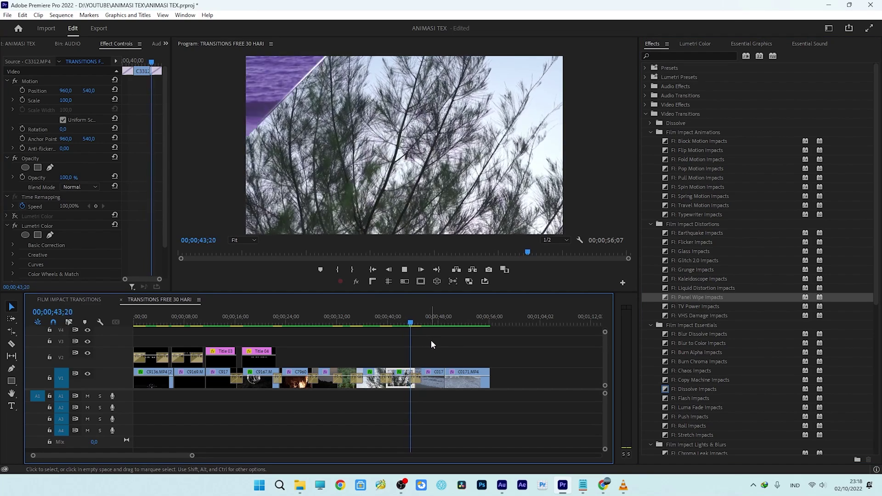
pyautogui.moveTo(428, 323); pyautogui.dragTo(416, 332)
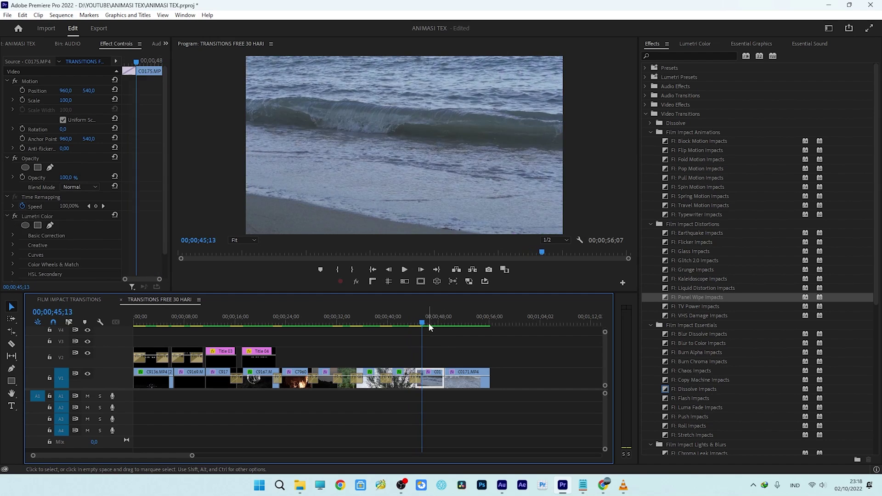
pyautogui.press('=')
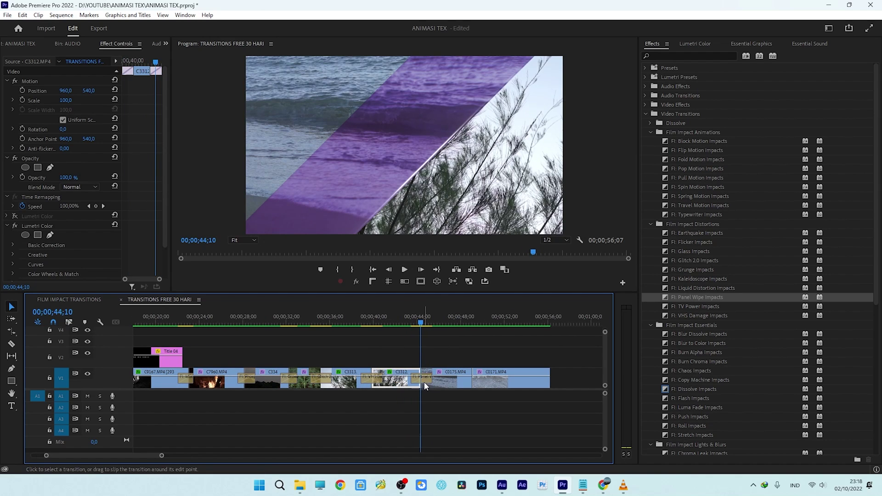
# - Recolour the Panel Wipe's light with a grey-blue sampled from the Program Monitor, then preview it
pyautogui.click(423, 378)
pyautogui.scroll(-2, 132, 236)
pyautogui.scroll(-3, 124, 239)
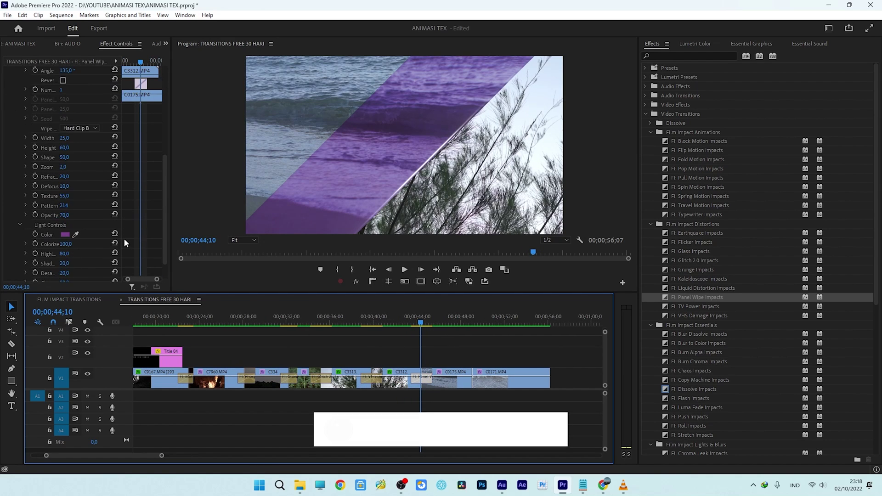
pyautogui.moveTo(75, 235); pyautogui.dragTo(293, 115)
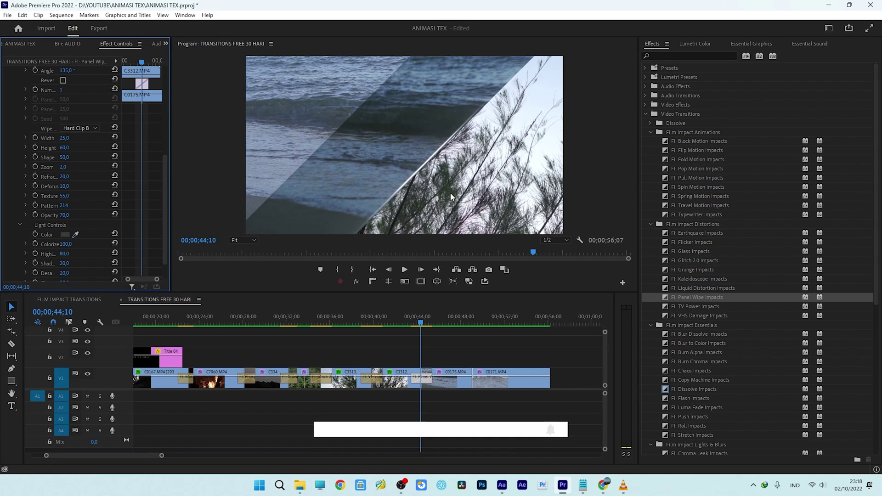
pyautogui.click(422, 332)
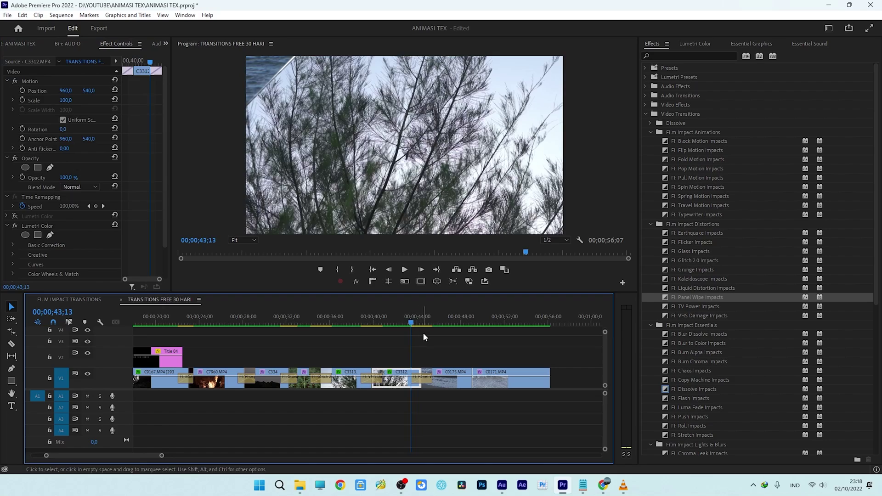
pyautogui.press('space')
pyautogui.press('-')
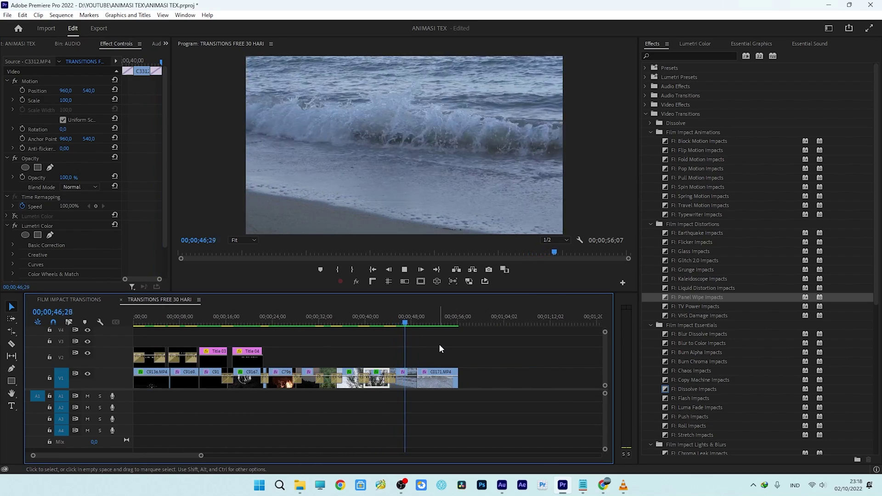
pyautogui.press('space')
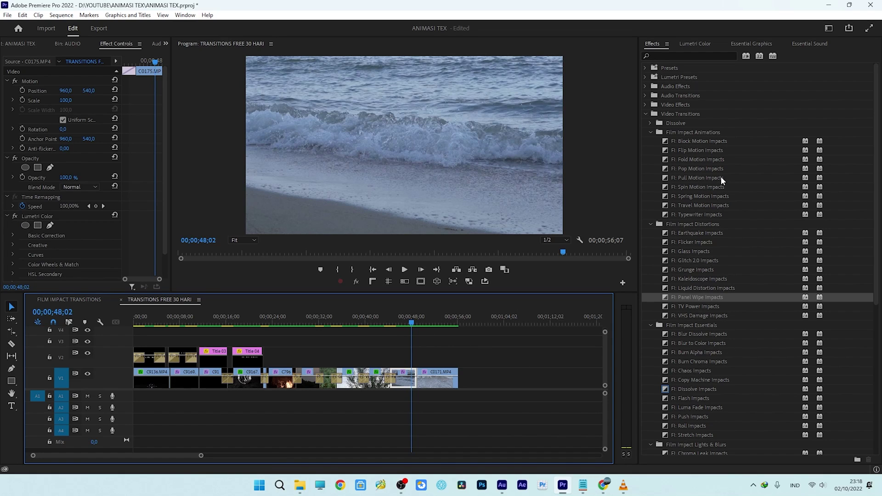
pyautogui.scroll(-3, 695, 284)
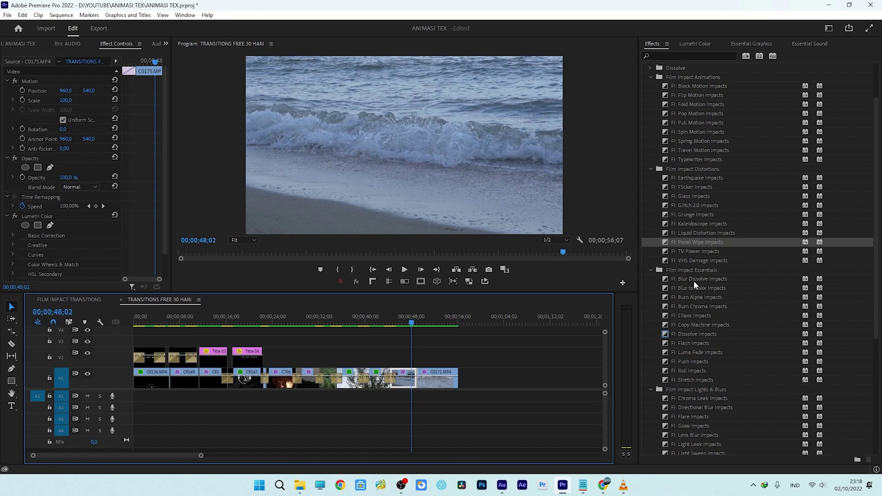